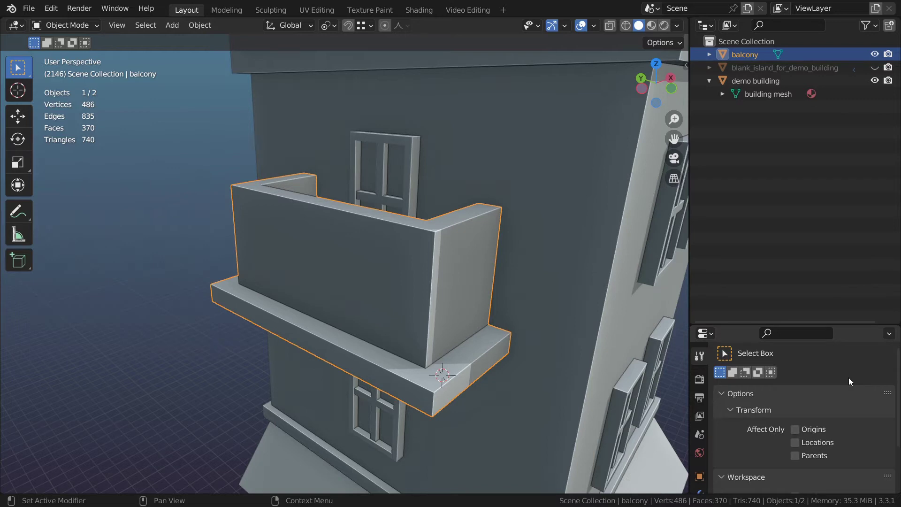
- Hide the demo building and delete every balcony face except the bottom one
left_click(875, 81)
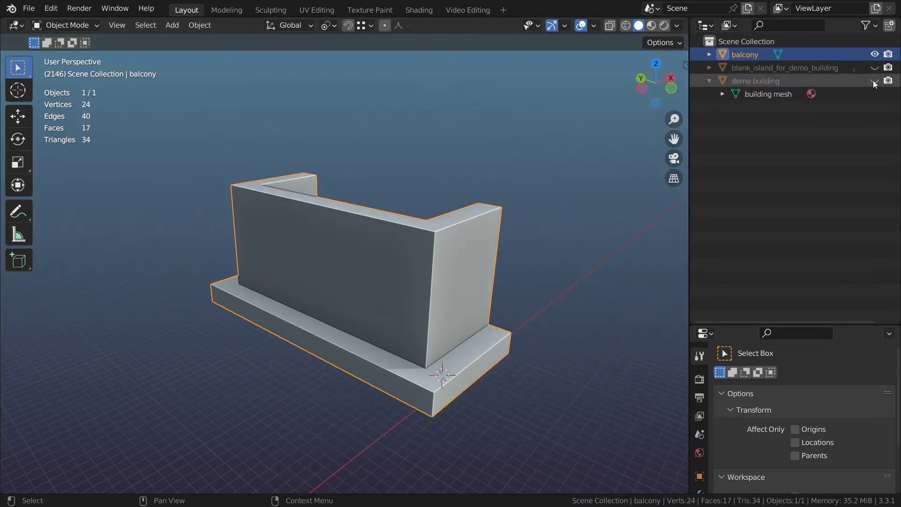
key("Tab")
middle_click_drag(362, 450, 372, 301)
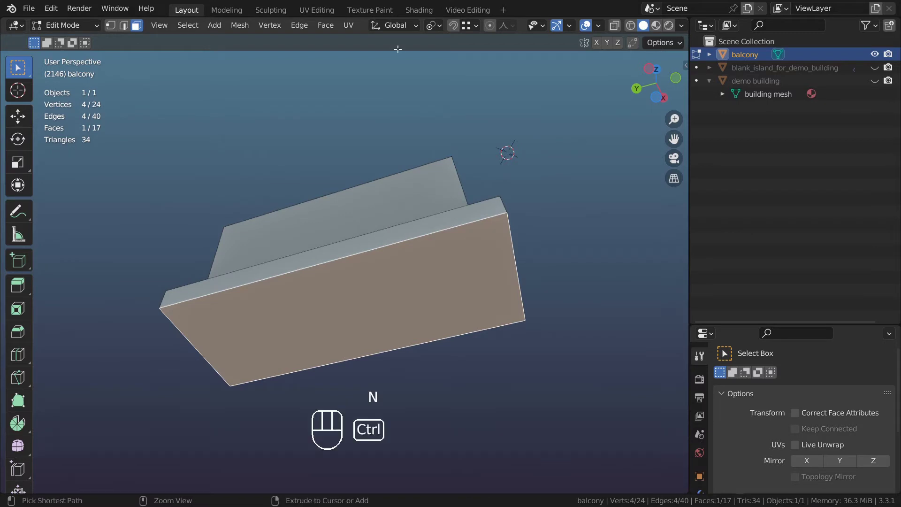
key("ctrl+i")
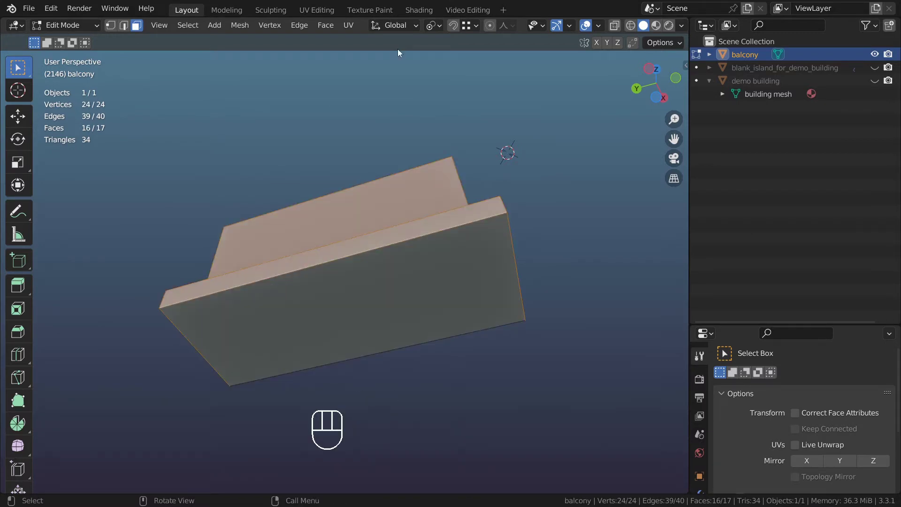
key("x")
left_click(351, 61)
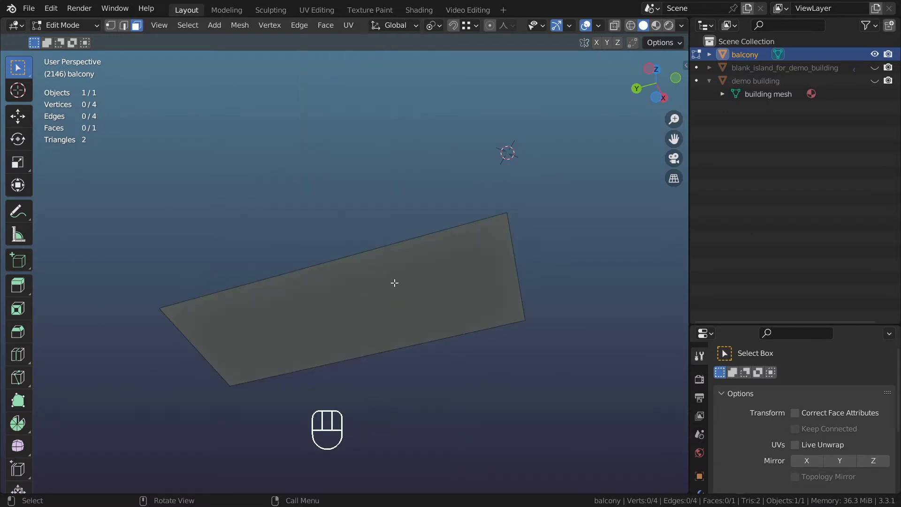
middle_click_drag(395, 280, 398, 341)
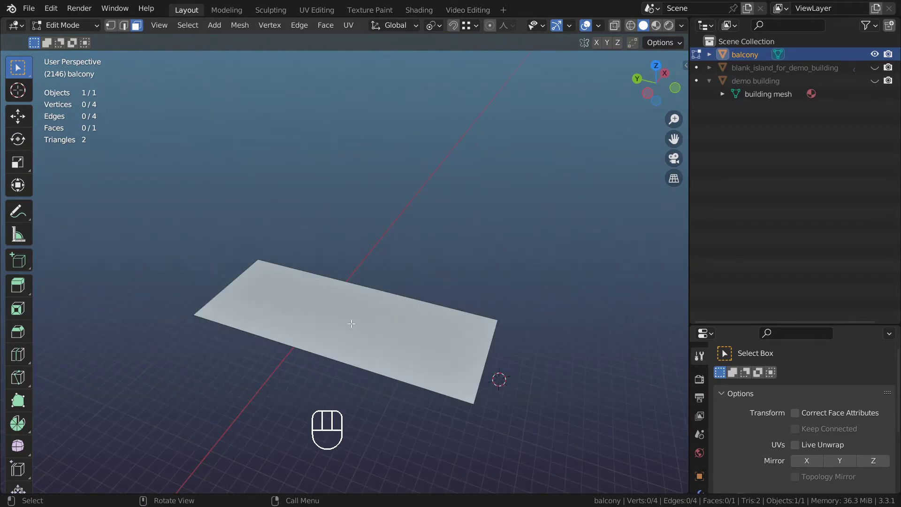
- With X-ray on, duplicate the plane's far long edge and subdivide it with 10 cuts
key("2")
key("alt+z")
left_click(369, 286)
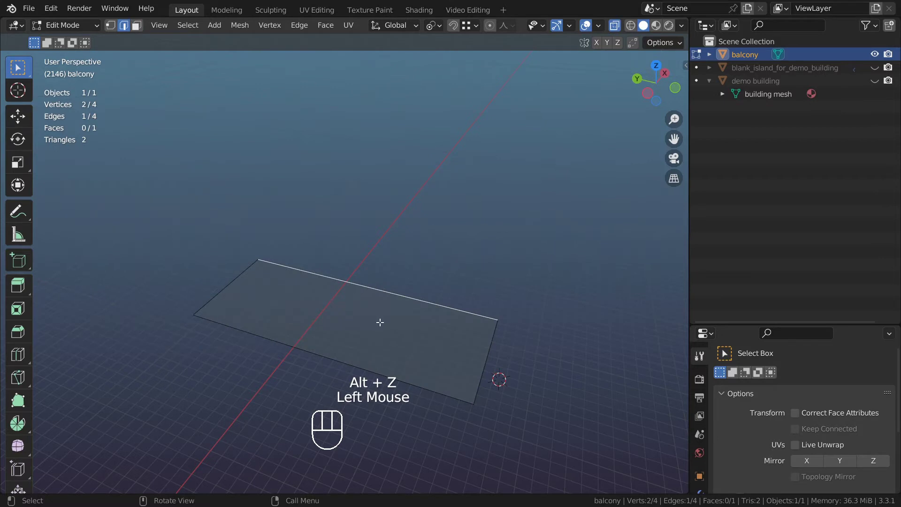
key("shift+d")
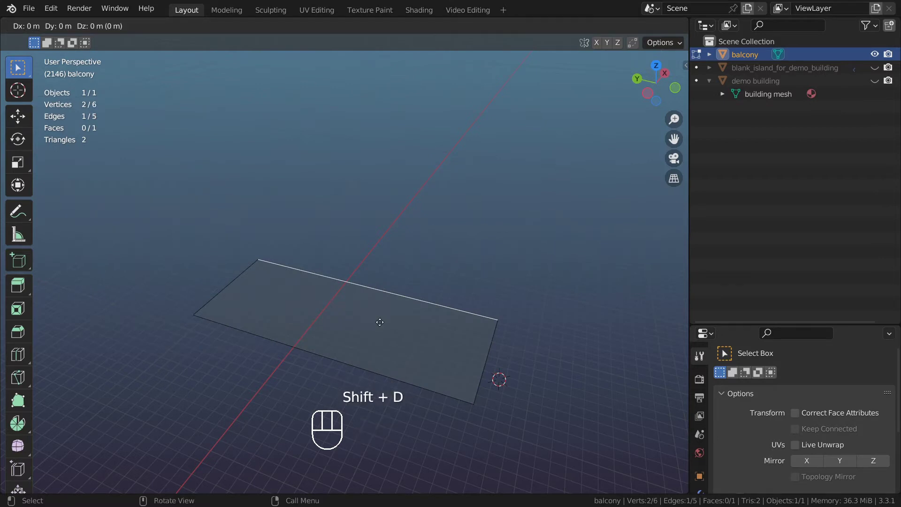
key("Return")
right_click(374, 291)
left_click(327, 141)
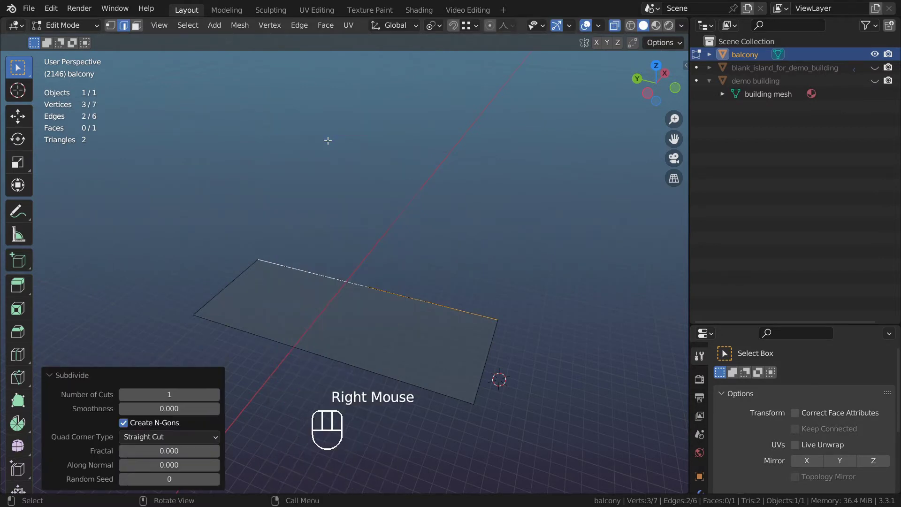
left_click(180, 395)
type("10")
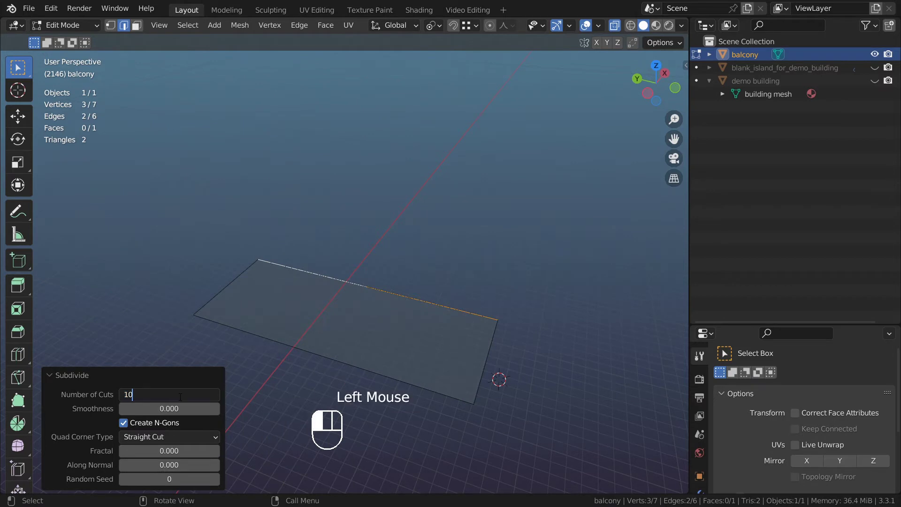
key("Return")
- Extrude the subdivided vertices along X, snapping to the opposite long edge (-2.2842 m)
key("1")
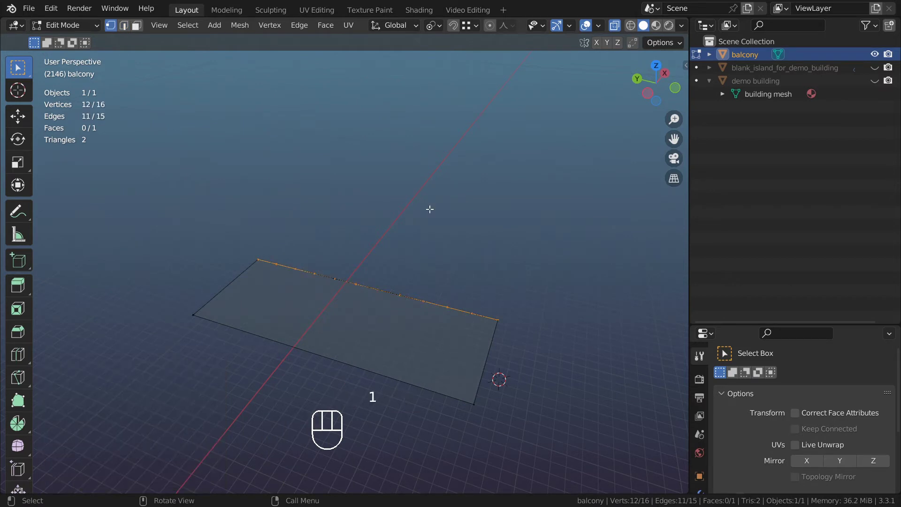
key("e")
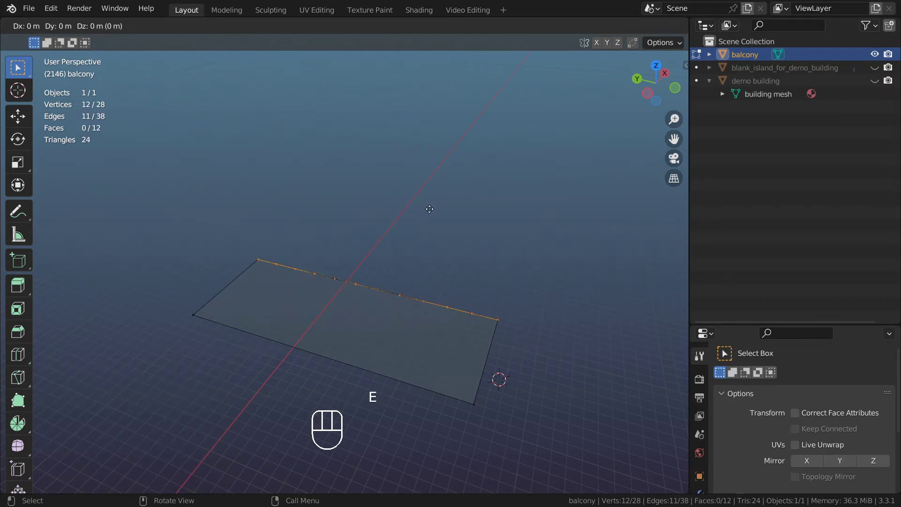
key("x")
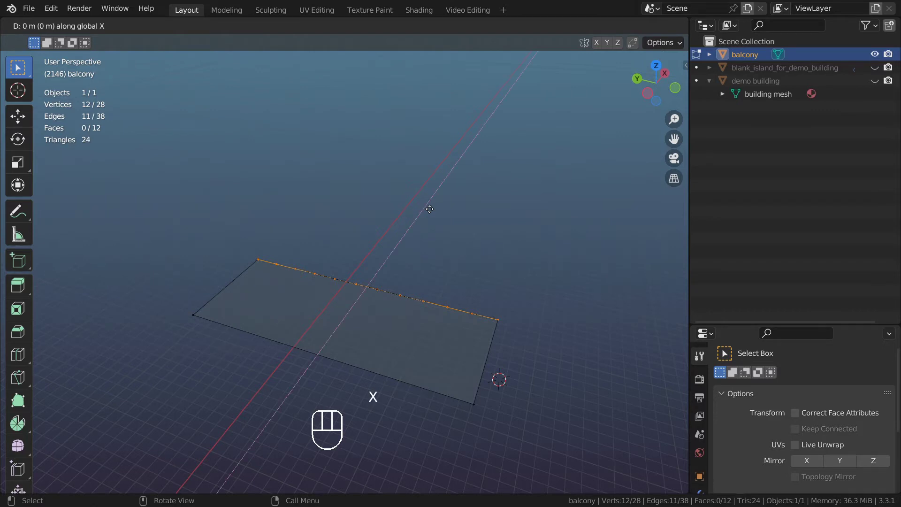
key("ctrl")
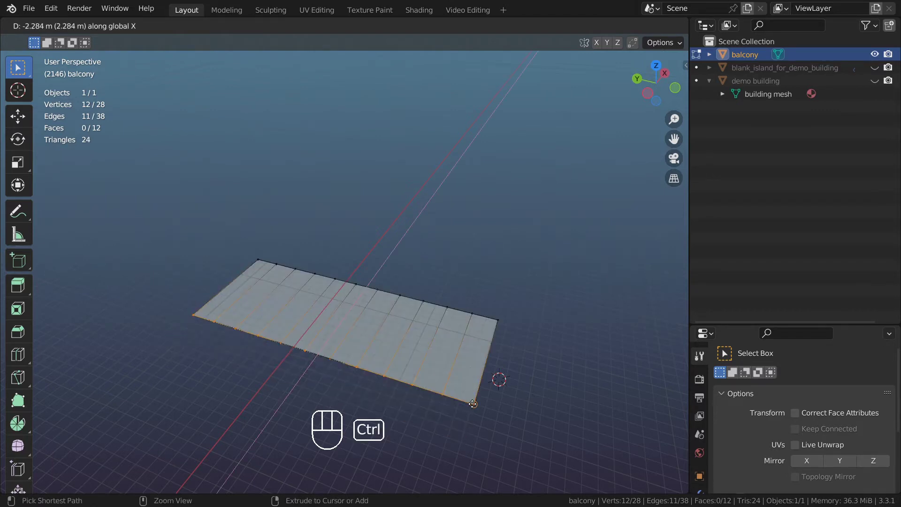
left_click(472, 404, "ctrl")
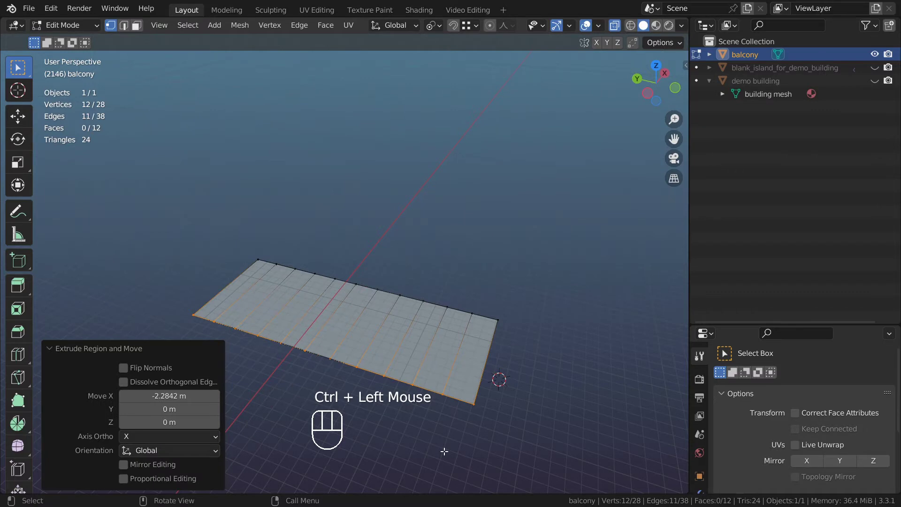
- Select the connected strip geometry and delete only its faces, keeping the edges
key("ctrl")
key("ctrl+l")
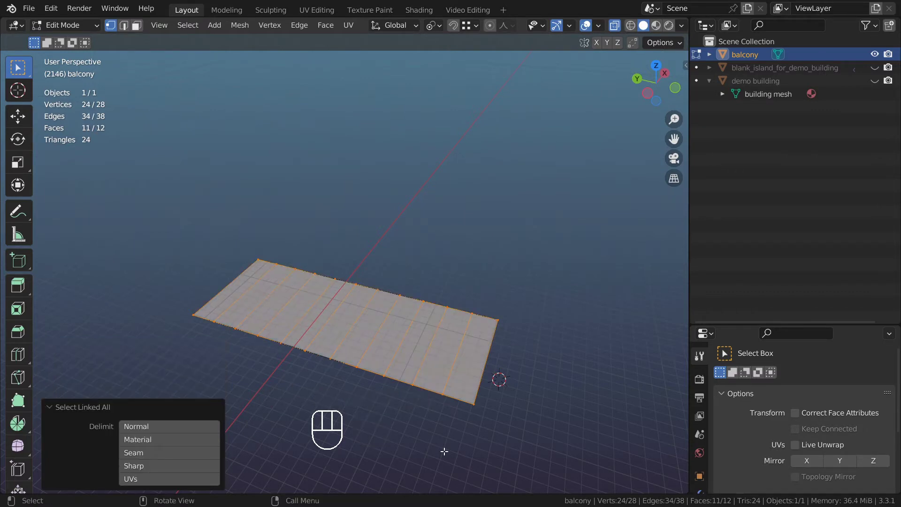
key("shift+h")
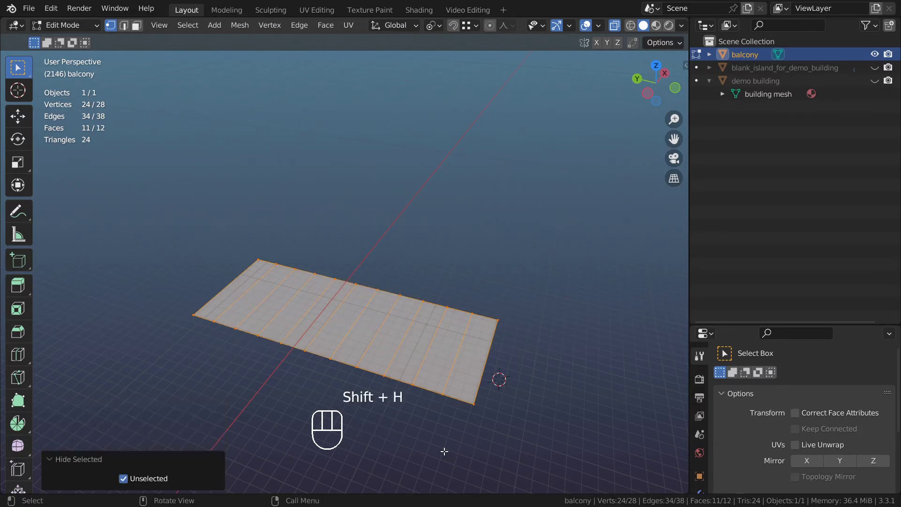
key("ctrl+z")
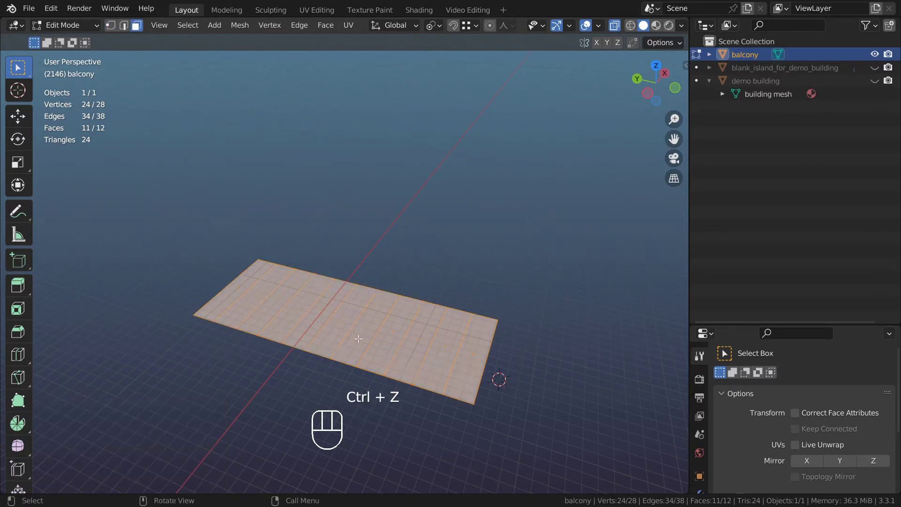
key("x")
left_click(324, 367)
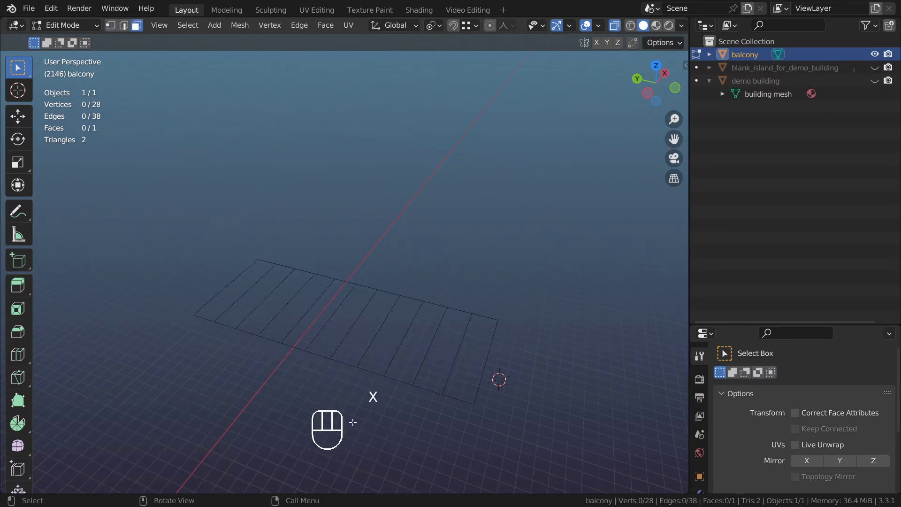
- Delete the top, bottom and side outline edges of the strips, then reveal the plane
middle_click_drag(48, 306, 346, 444)
key("2")
left_click_drag(207, 238, 591, 277)
left_click_drag(184, 324, 523, 387, "shift")
left_click(484, 329, "shift")
left_click(210, 298, "shift")
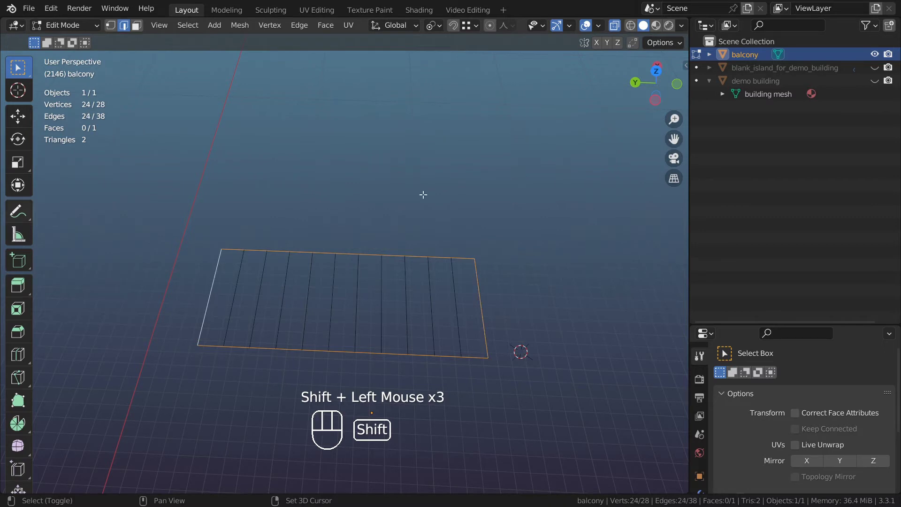
key("x")
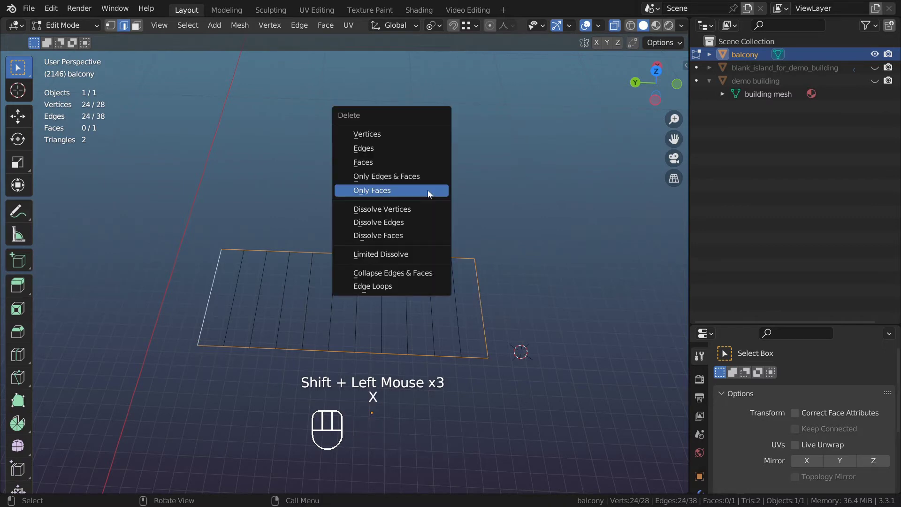
left_click(381, 150)
key("shift+h")
key("alt+h")
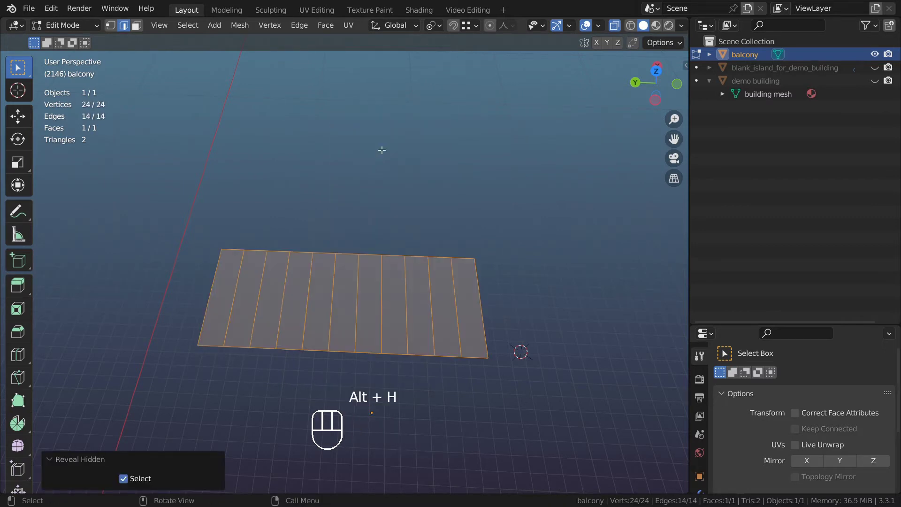
- Duplicate the plane's near long edge and subdivide it with 7 cuts
left_click(447, 403)
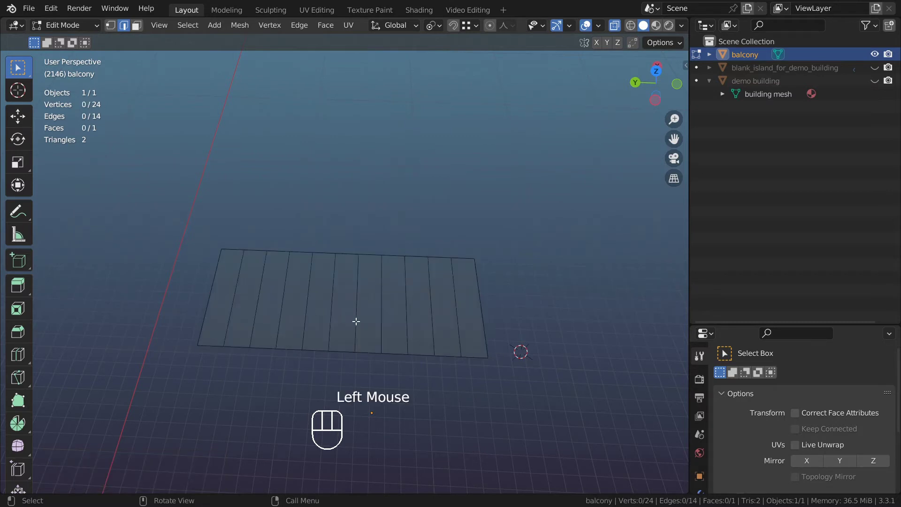
left_click(480, 356)
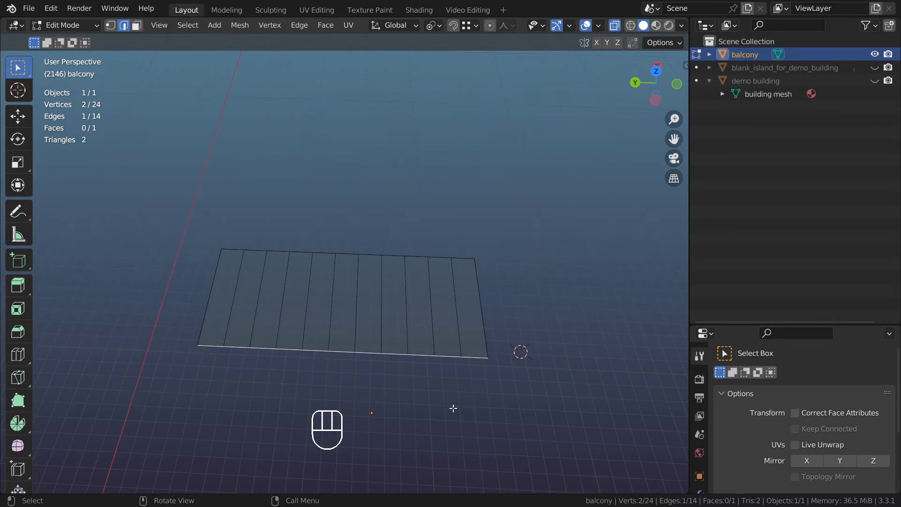
key("shift+d")
key("Return")
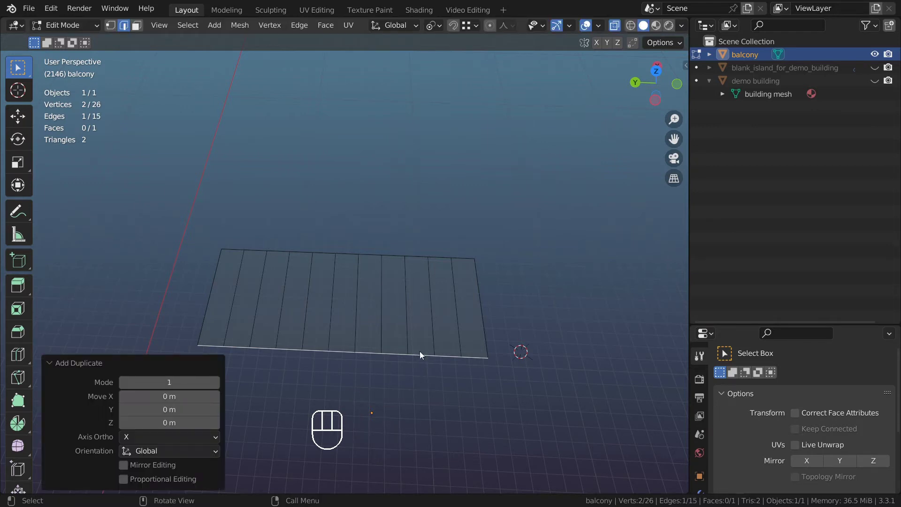
right_click(419, 351)
left_click(373, 141)
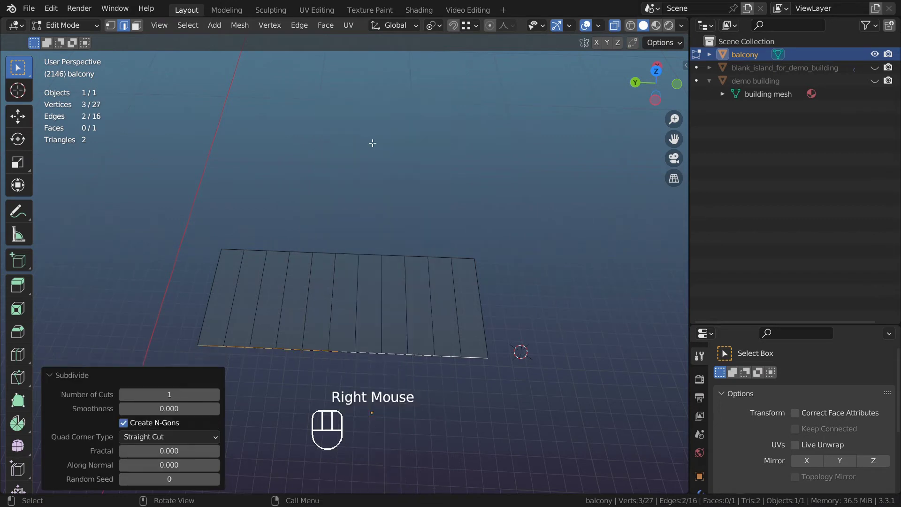
left_click(178, 395)
type("7")
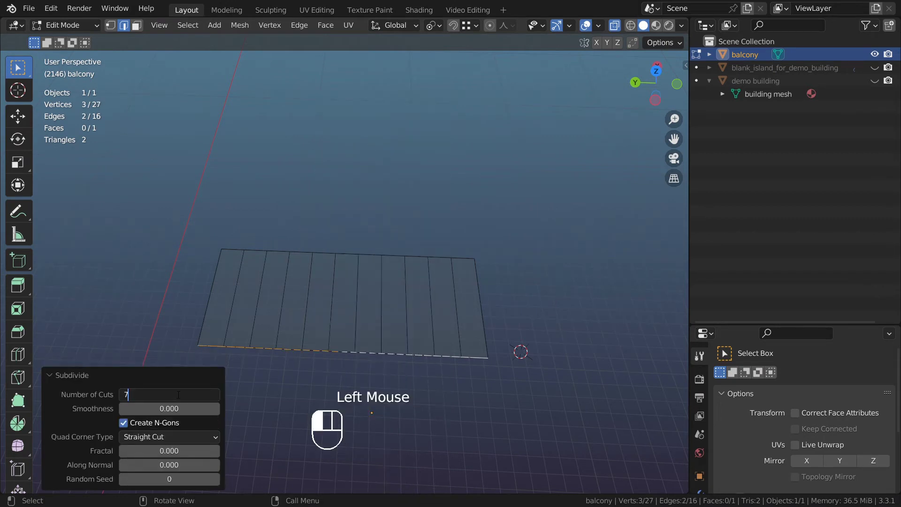
key("Return")
- Extrude the subdivided edge straight up along Z by 2.5 m
key("e")
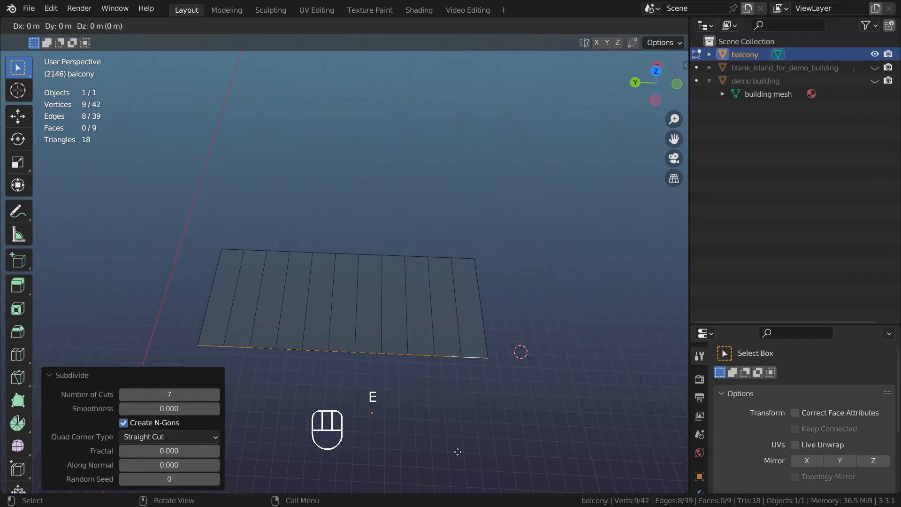
key("z")
left_click(247, 421)
double_click(180, 422)
type("2.5")
key("Return")
- Isolate the new wall, delete its faces, then its top and bottom edges, leaving vertical posts
key("ctrl+l")
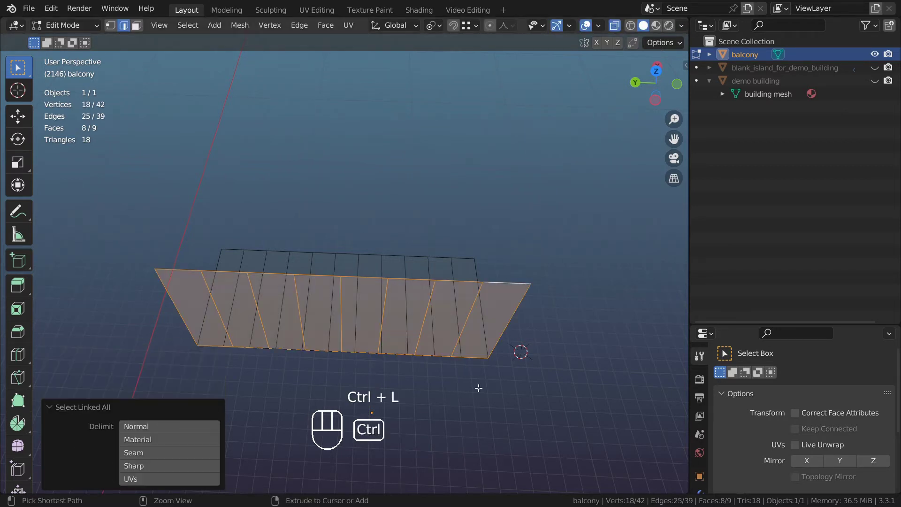
key("shift+h")
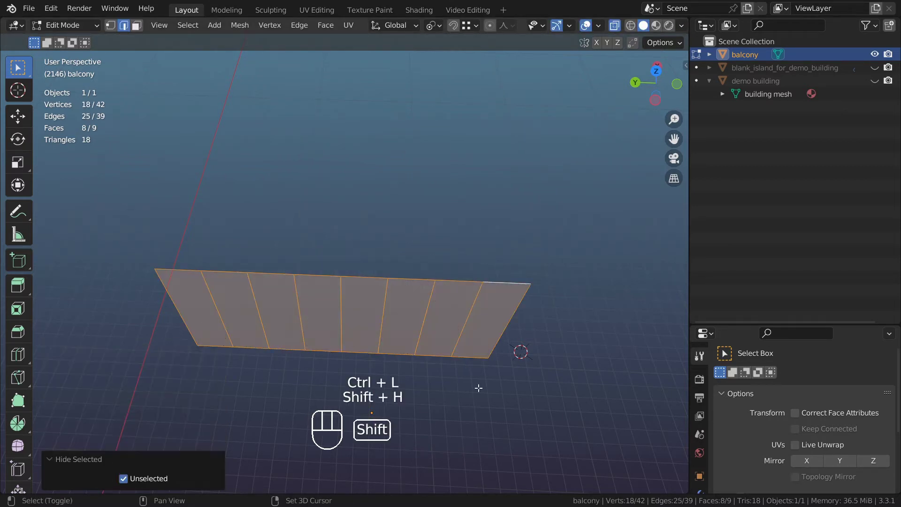
key("3")
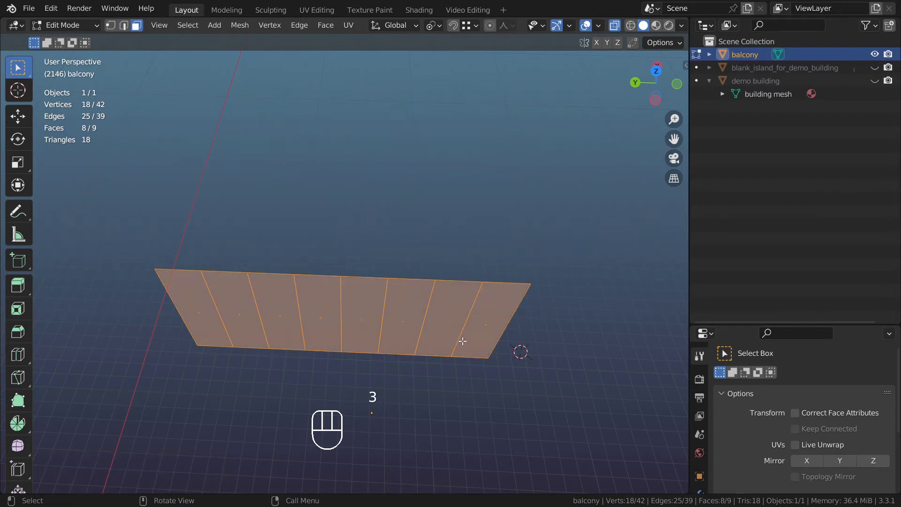
key("x")
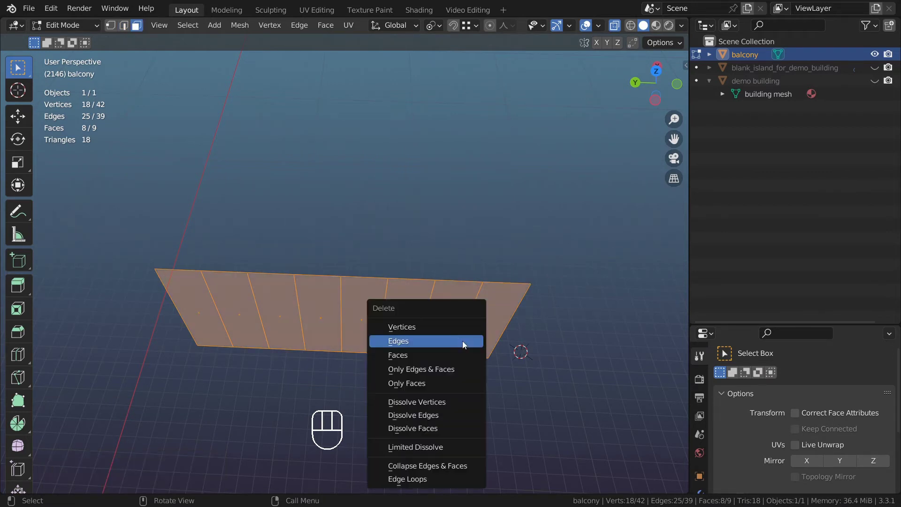
left_click(415, 386)
middle_click_drag(374, 427, 348, 387)
key("2")
left_click_drag(143, 183, 584, 267)
left_click_drag(136, 324, 531, 444, "shift")
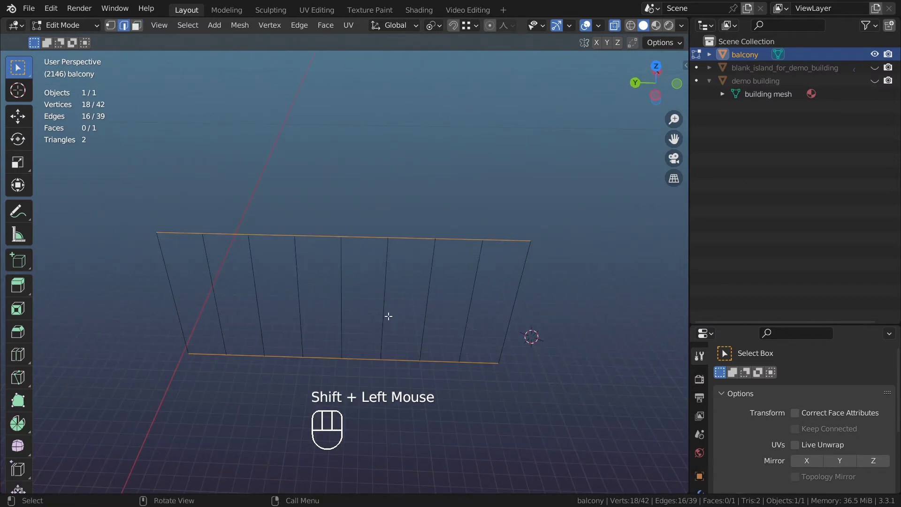
key("x")
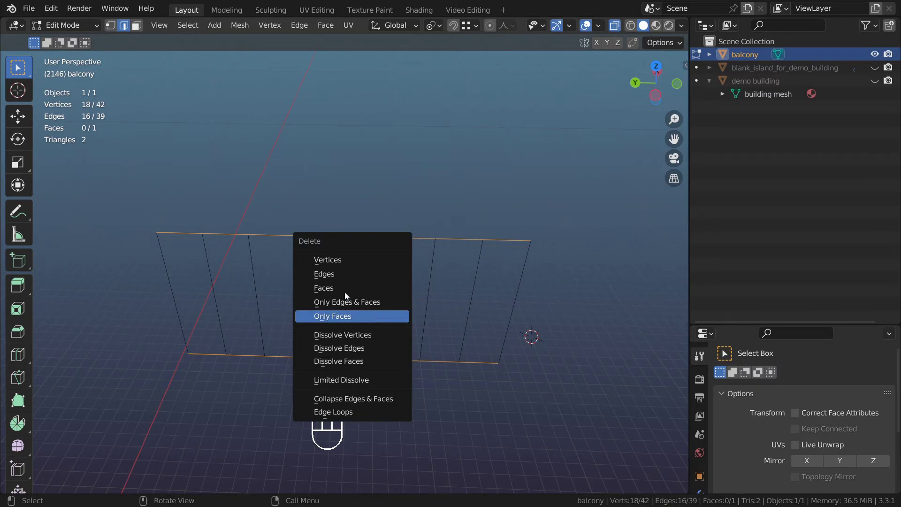
left_click(325, 277)
- Reveal the floor and snap the 3D cursor to the right-end corner post
key("alt+h")
middle_click_drag(535, 417, 451, 409)
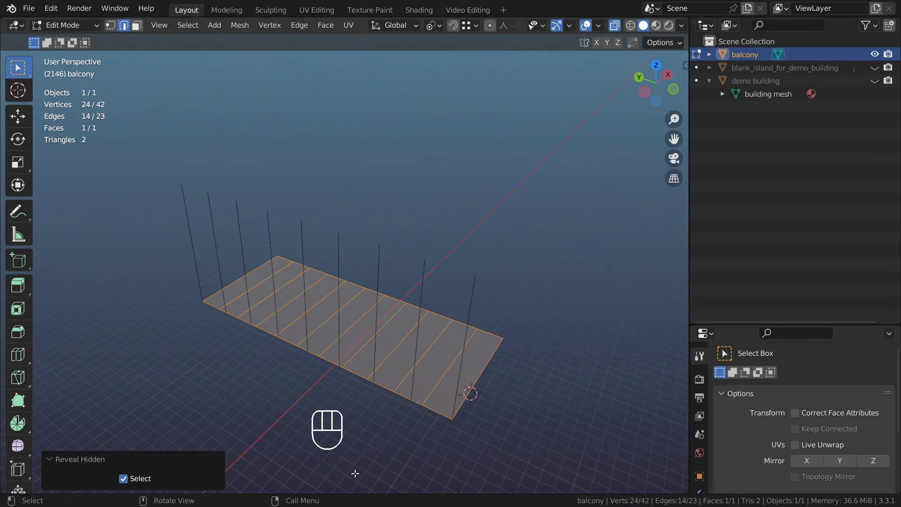
left_click(471, 308)
middle_click_drag(451, 413, 432, 428)
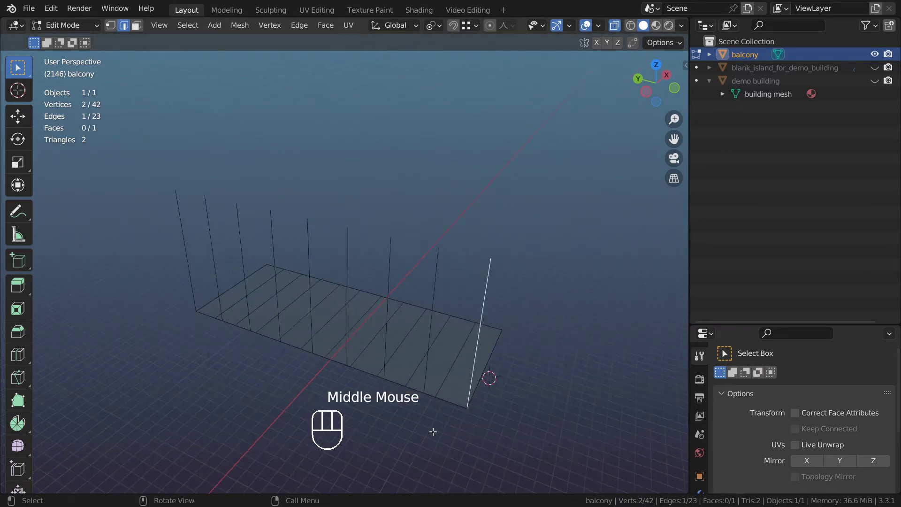
key("shift+s")
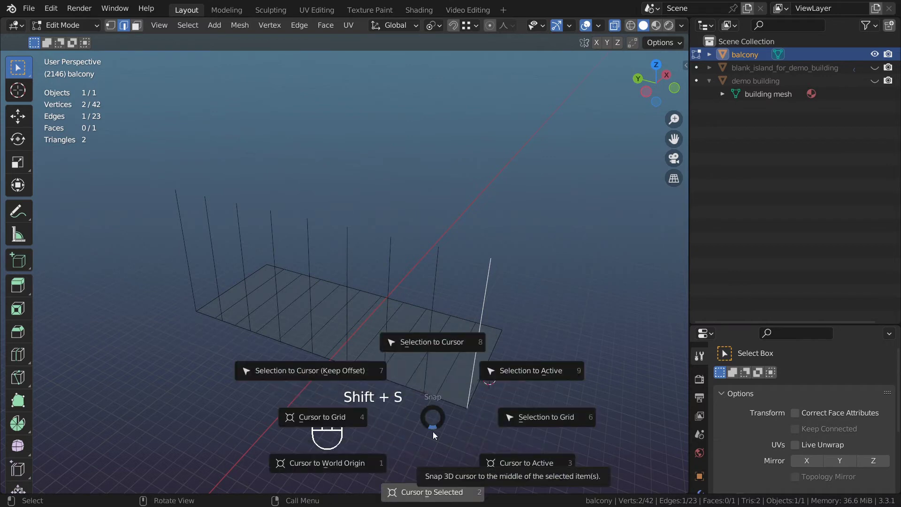
left_click(529, 466)
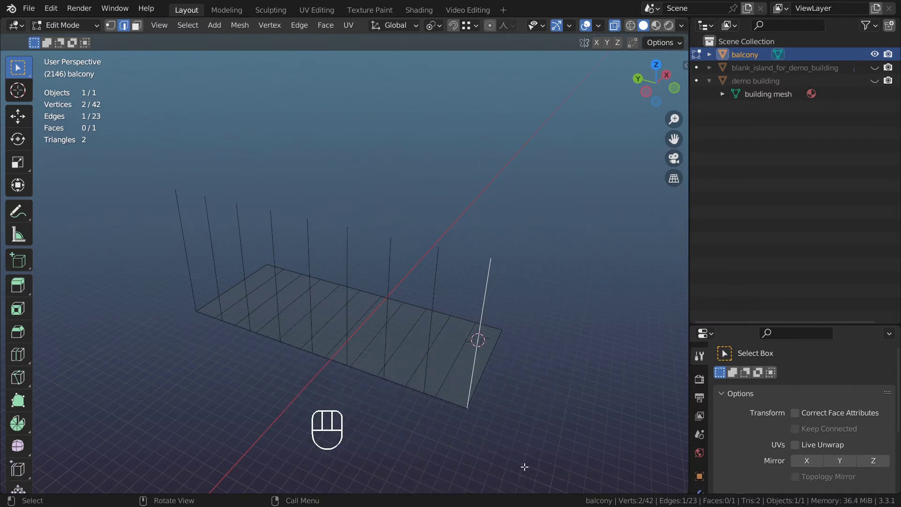
- Select three posts near the right end and set the pivot point to 3D Cursor
left_click(433, 298, "shift")
left_click(388, 277, "shift")
left_click(348, 256, "shift")
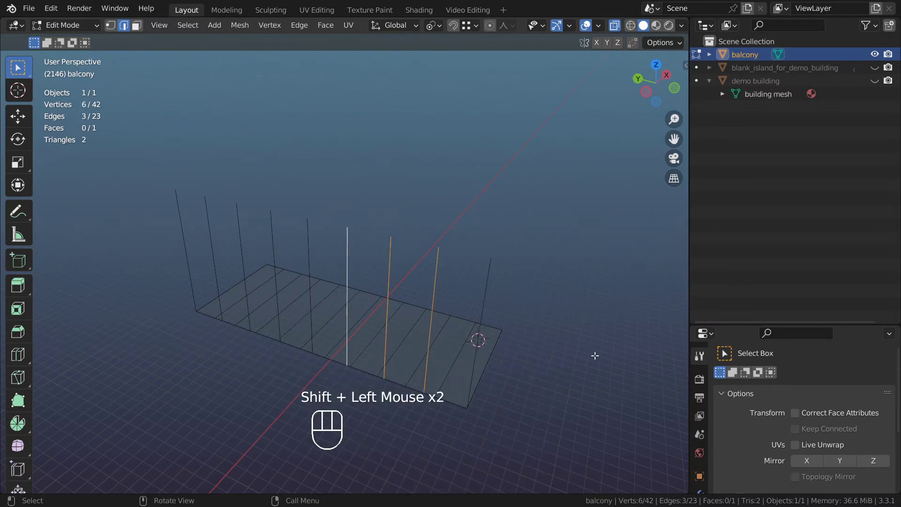
key("period")
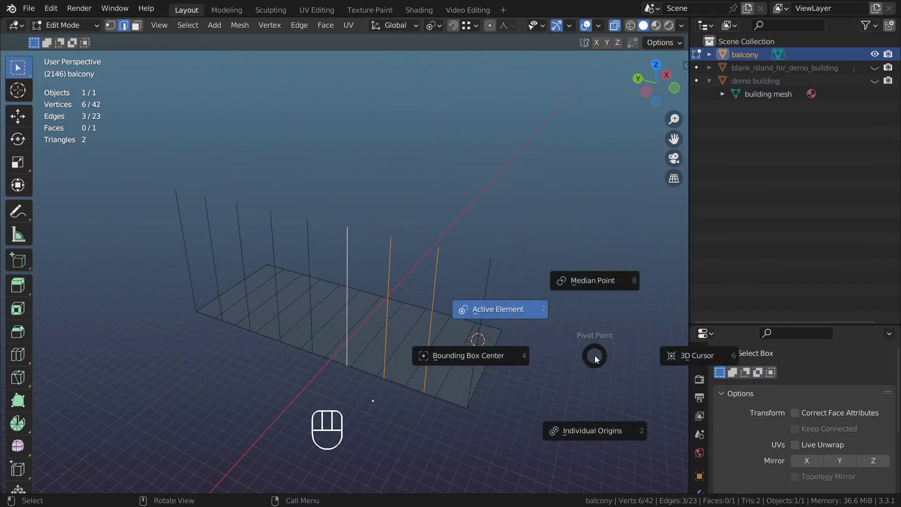
left_click(690, 357)
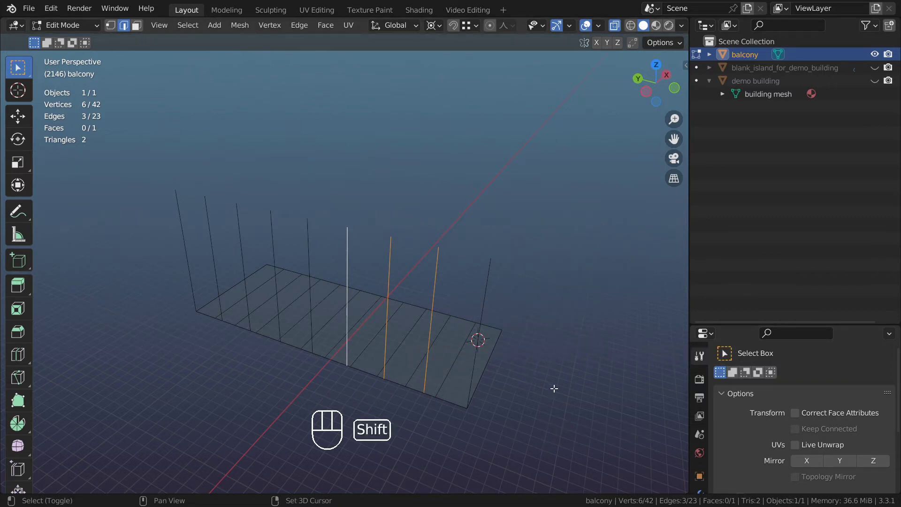
- Duplicate the three posts and rotate the copies -90° about Z
key("shift+d")
key("r")
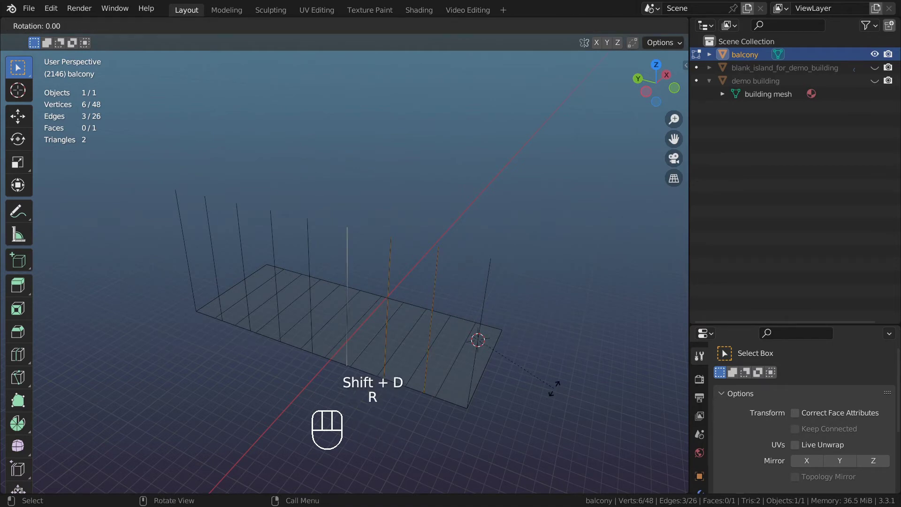
key("z")
key("minus")
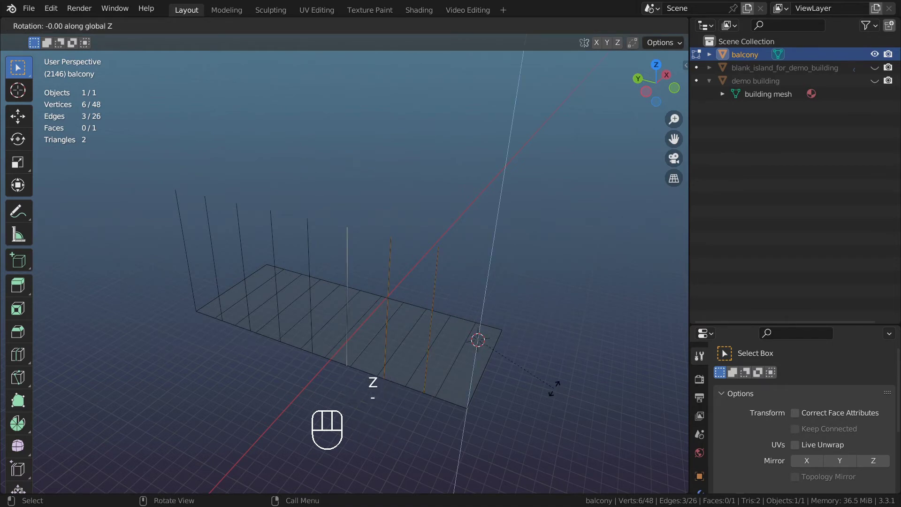
type("90")
key("Return")
- Duplicate the rotated end posts and snap them 5.4244 m along Y to the far end
middle_click_drag(553, 382, 441, 428)
key("shift+d")
key("y")
key("ctrl")
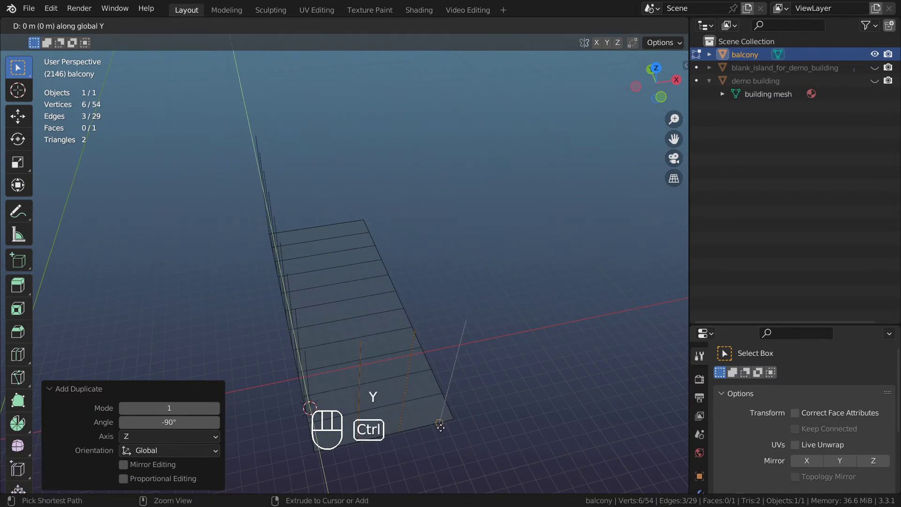
left_click(362, 215, "ctrl")
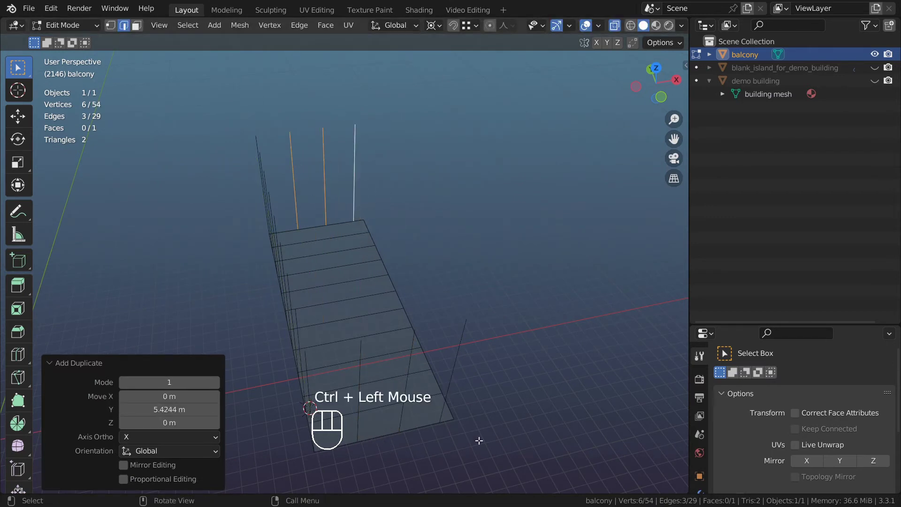
middle_click_drag(493, 425, 521, 387)
middle_click_drag(450, 465, 465, 442)
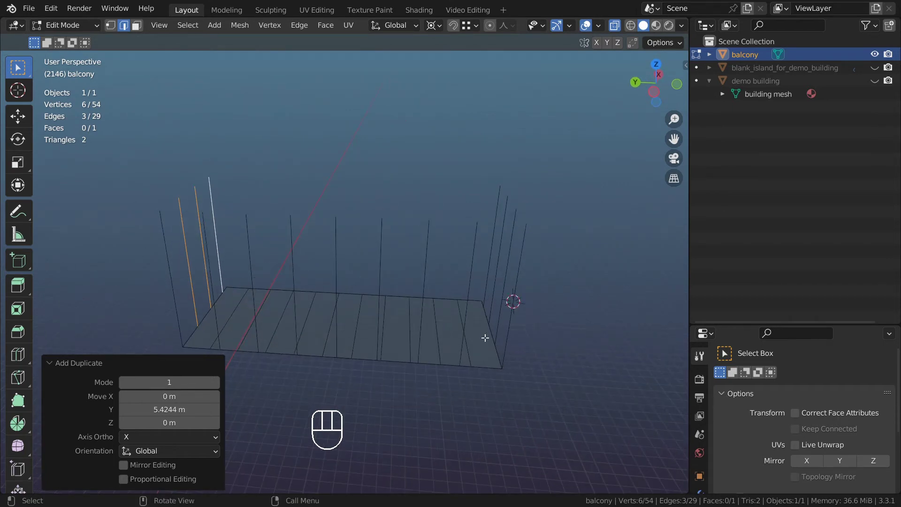
- Duplicate the floor outline 2.5 m up onto the post tops, then add the floor face to the selection
left_click(487, 367, "alt")
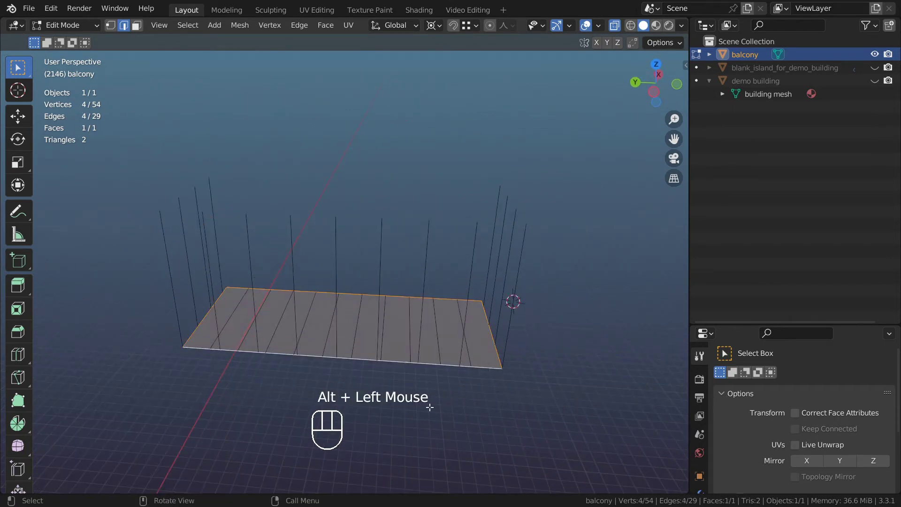
middle_click_drag(463, 415, 419, 391)
key("shift+d")
key("z")
left_click(466, 214, "ctrl")
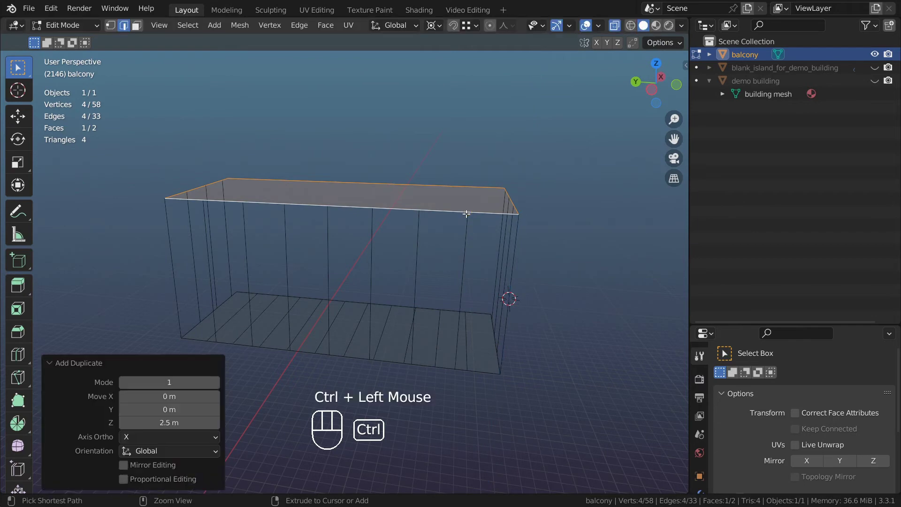
middle_click_drag(477, 409, 488, 416)
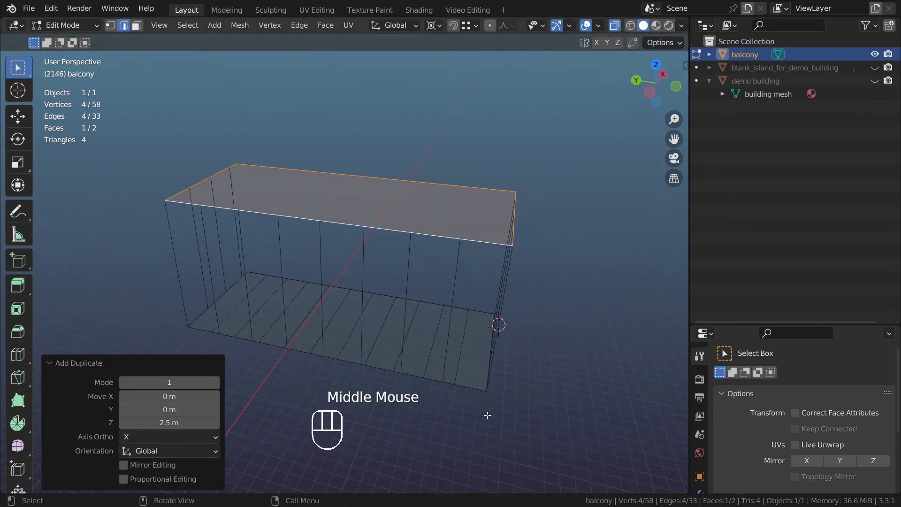
key("3")
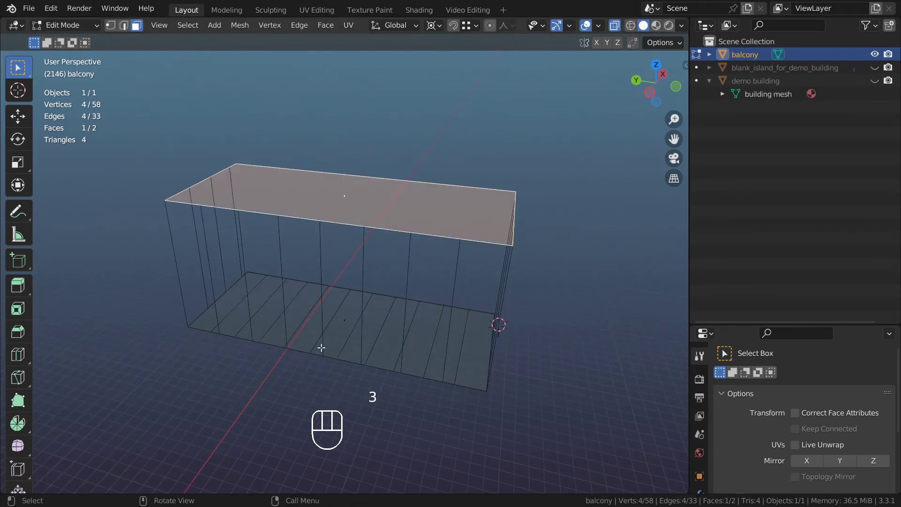
left_click(347, 322, "shift")
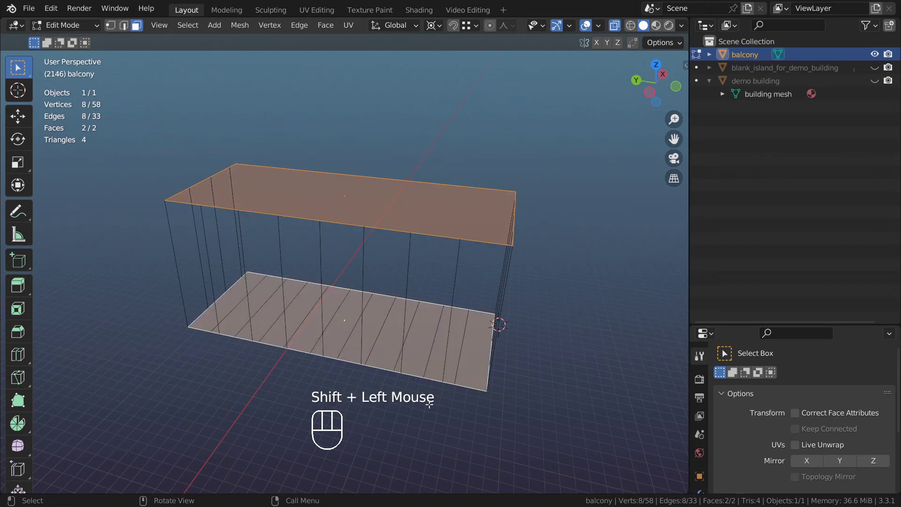
- Delete the top and bottom faces, keeping only their outline edges
key("x")
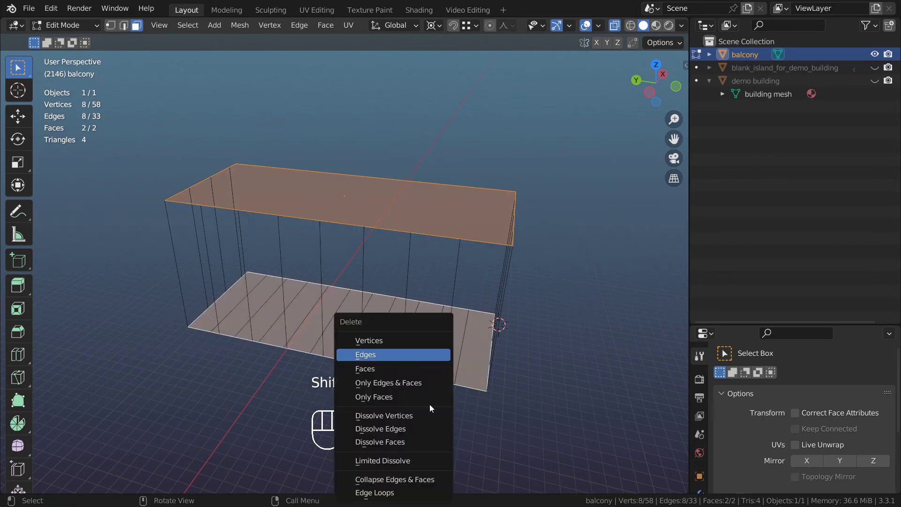
left_click(385, 398)
mouse_move(382, 398)
middle_mouse_down()
mouse_move(413, 407)
mouse_move(397, 404)
middle_mouse_up()
- Separate the top and bottom rim loops into a new object
left_click(457, 227, "alt")
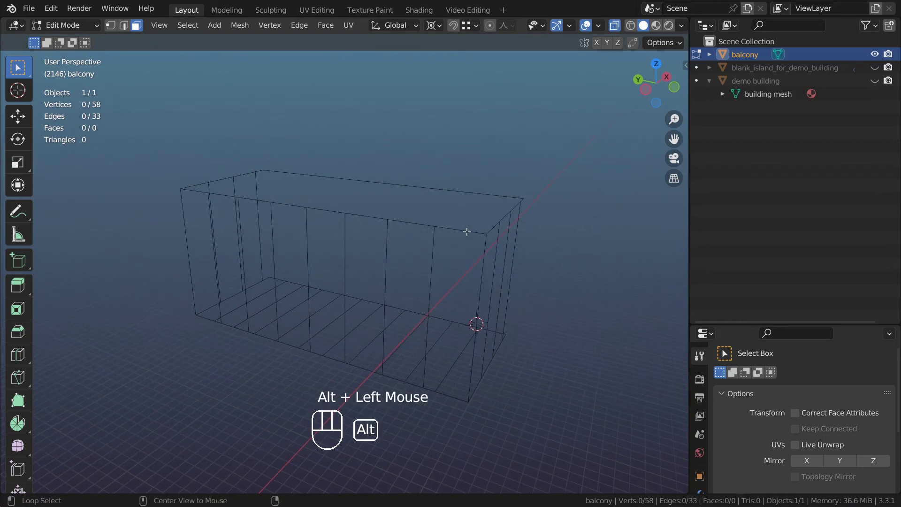
key("2")
left_click(457, 230, "alt")
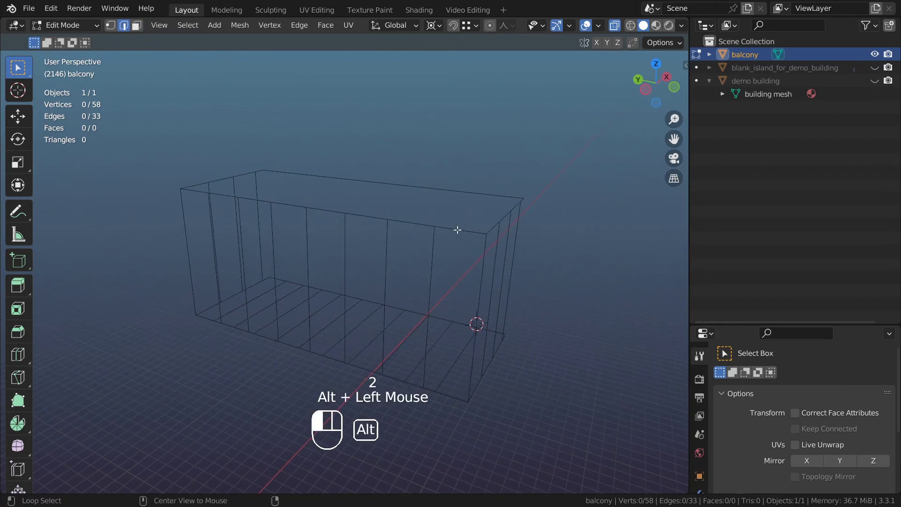
left_click(453, 398, "alt+shift")
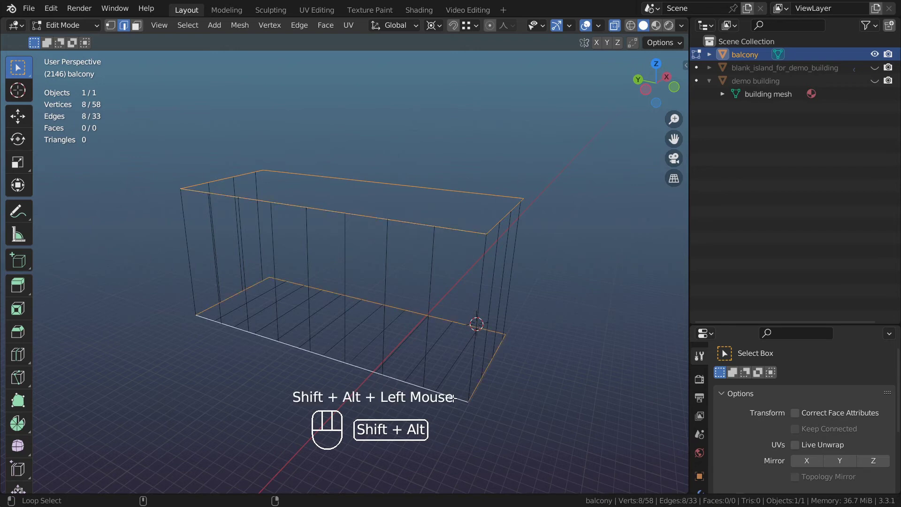
key("p")
left_click(100, 342)
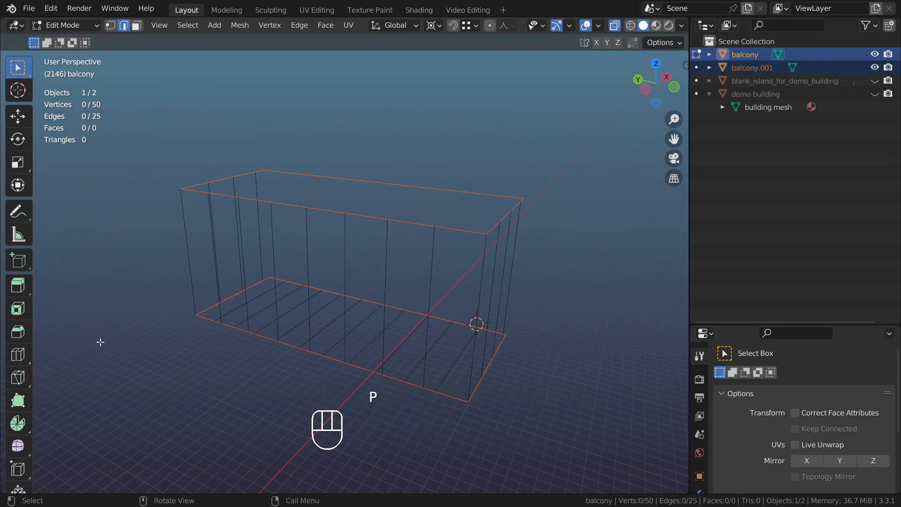
- Rename the separated object from balcony.001 to 'railing' and return to Object Mode
double_click(751, 67)
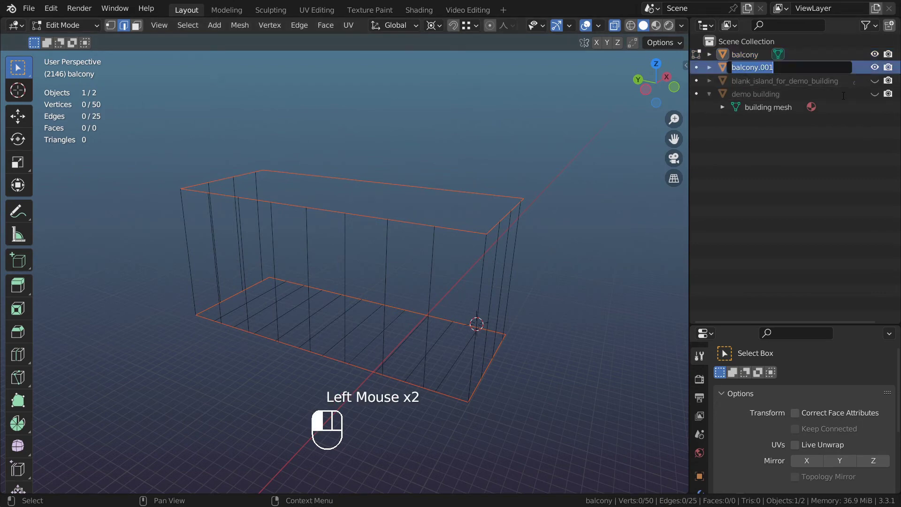
type("railing")
key("Return")
key("Tab")
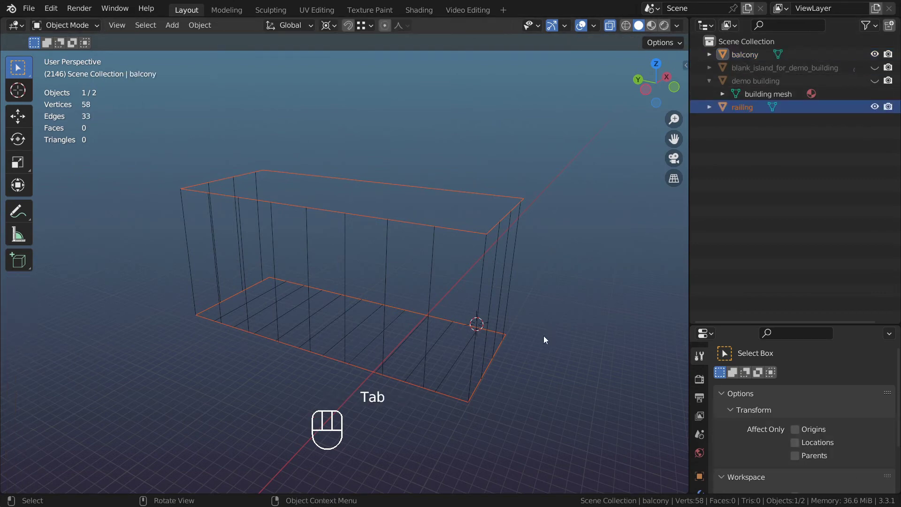
- Select the balcony and railing objects and convert both to curves
key("a")
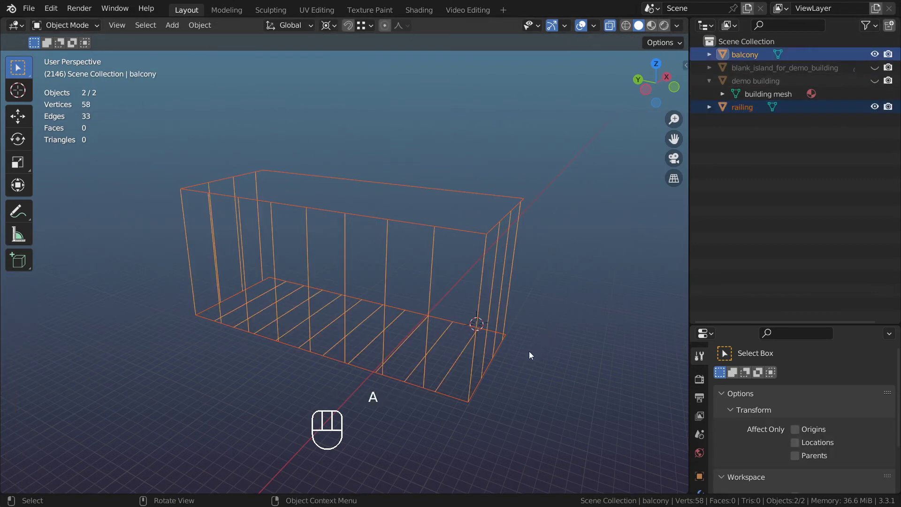
right_click(395, 219)
mouse_move(395, 219)
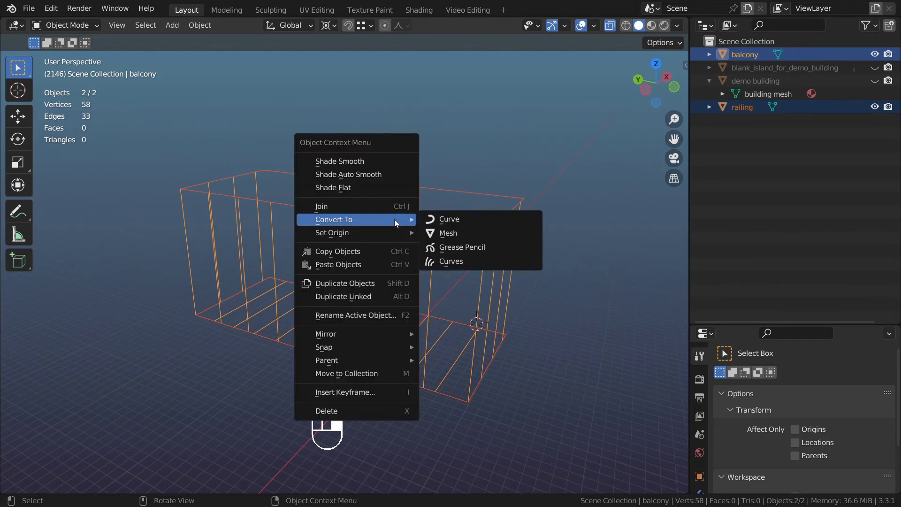
left_click(475, 222)
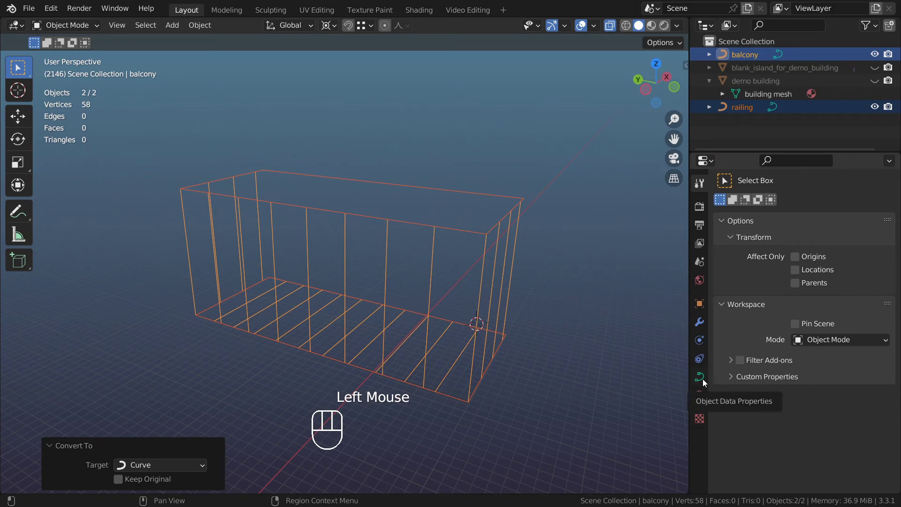
- Set bevel resolution 0 and bevel depth 0.1 m on both curves at once
left_click(700, 377)
scroll(742, 357, "down", 4)
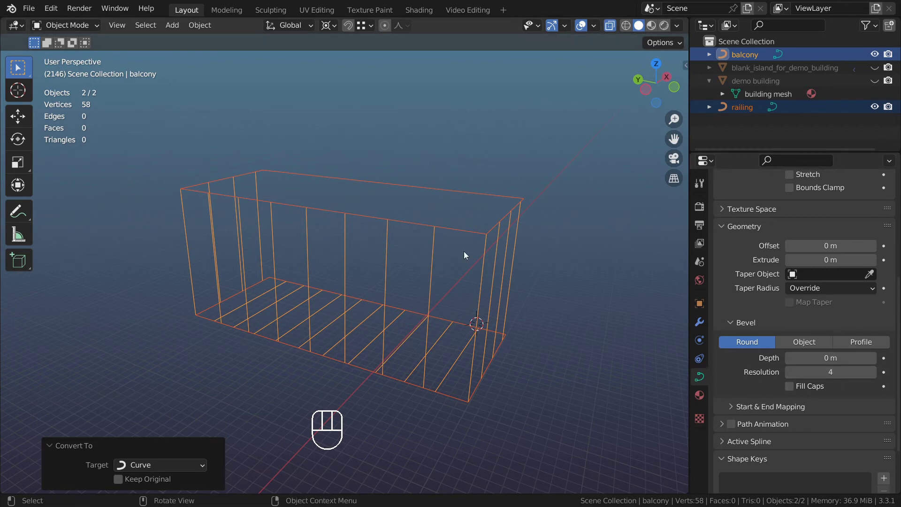
key("alt")
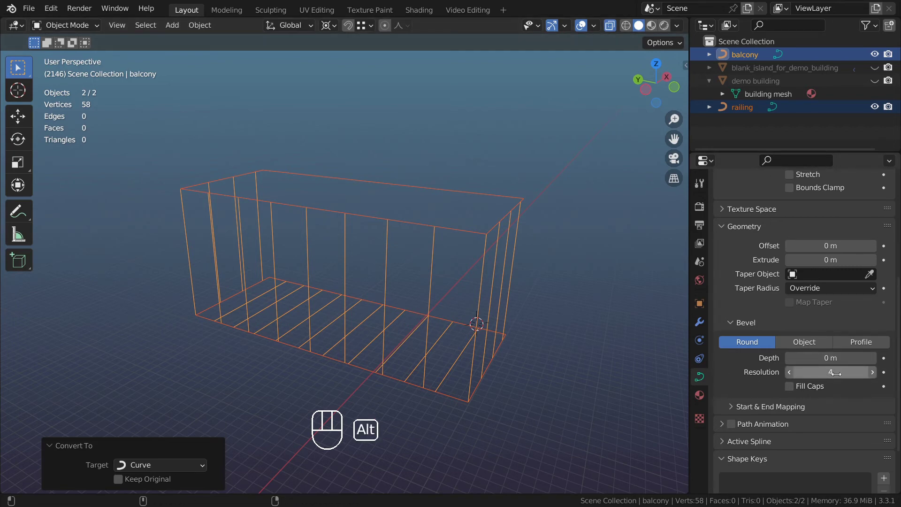
left_click(836, 375, "alt")
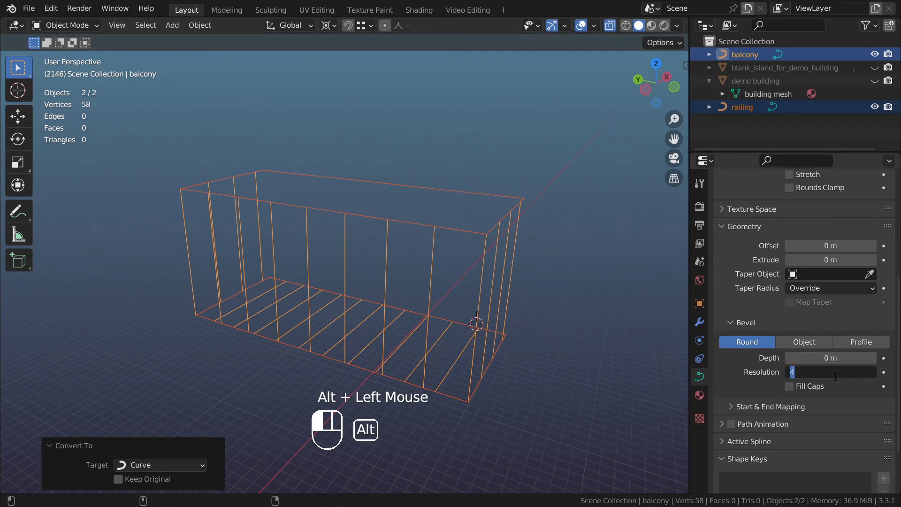
type("0")
key("Return")
left_click(836, 358, "alt")
type(".1")
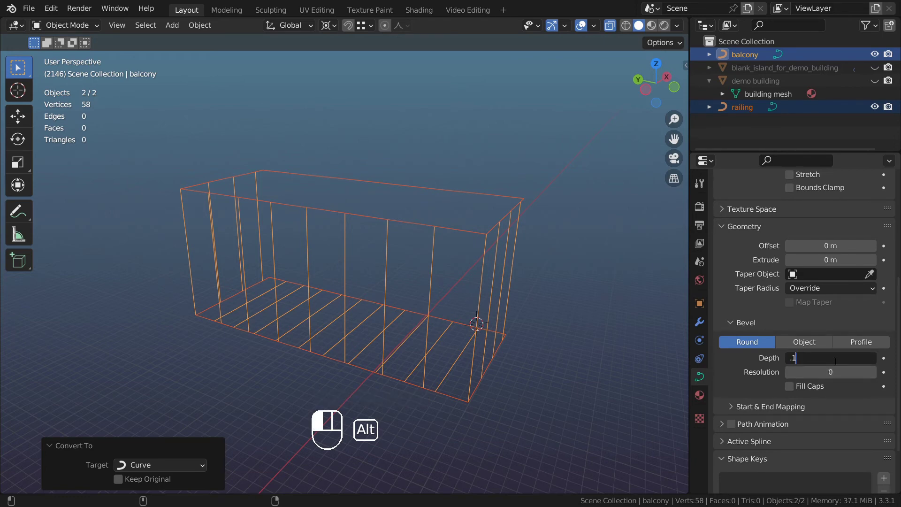
key("Return")
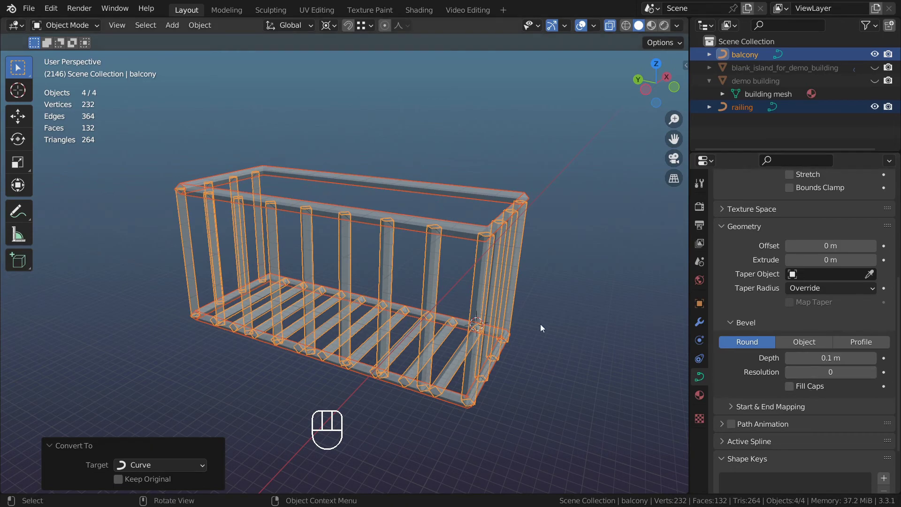
- Turn off X-ray and orbit around the solid square-bar balcony cage from several angles
key("alt+z")
middle_click_drag(479, 346, 645, 402)
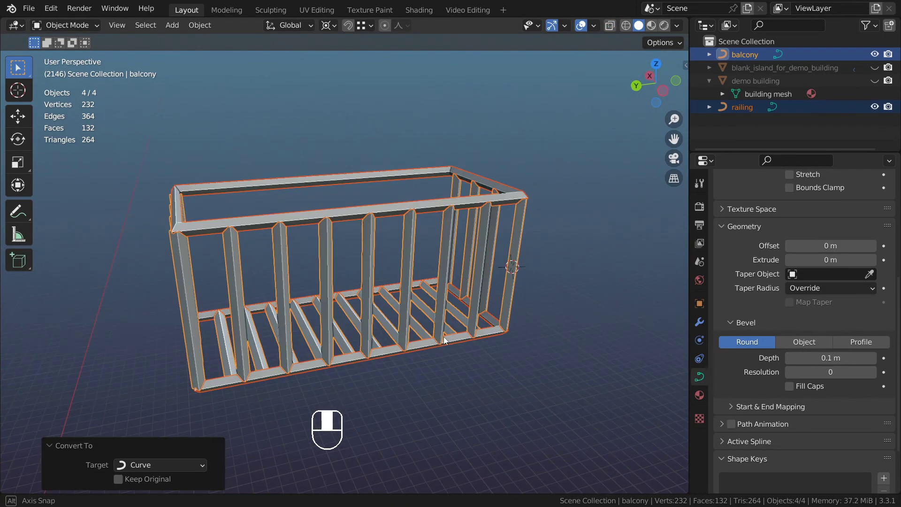
middle_click_drag(445, 341, 496, 333)
middle_click_drag(348, 324, 214, 260)
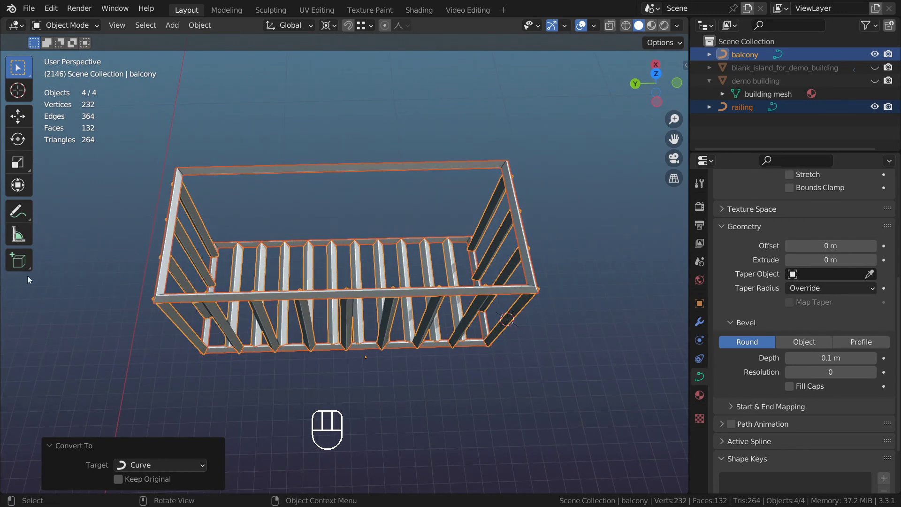
middle_click_drag(477, 258, 429, 314)
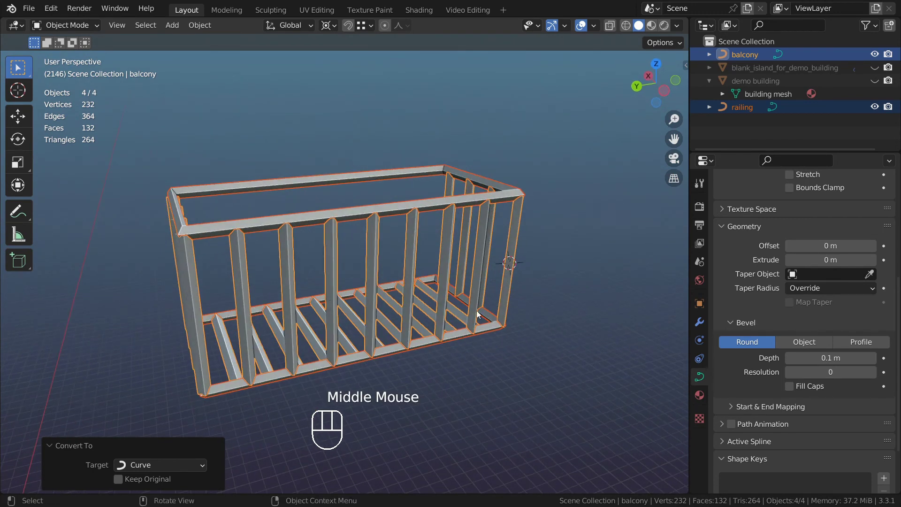
- Tilt all curve control points by 45° and orbit to check the rotated bars
key("Tab")
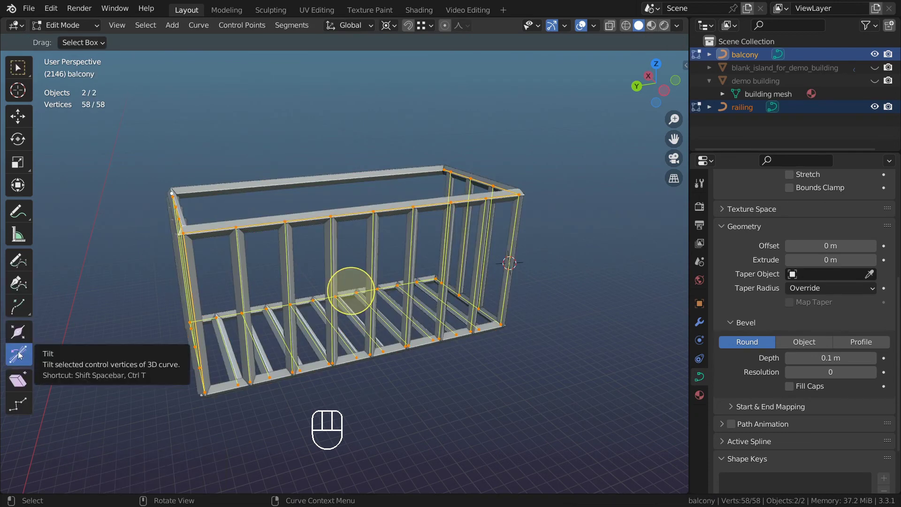
left_click_drag(361, 261, 362, 262)
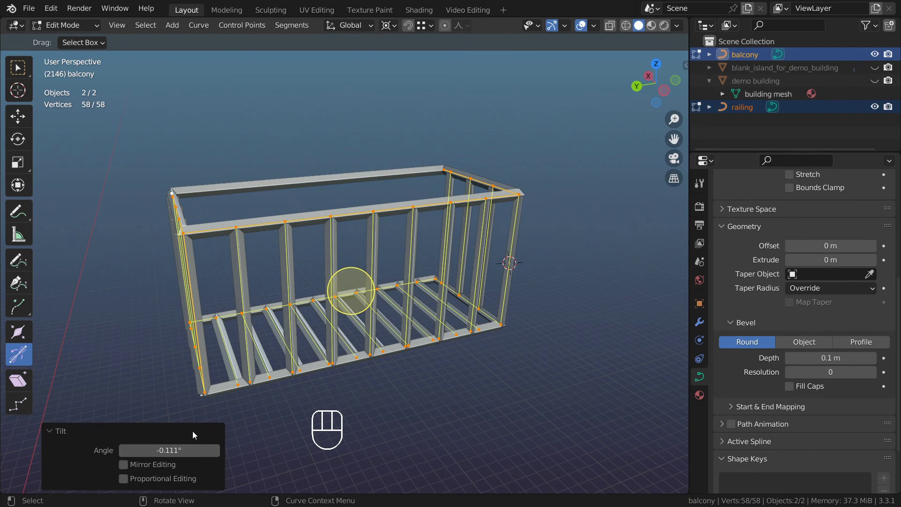
left_click(180, 451)
type("45")
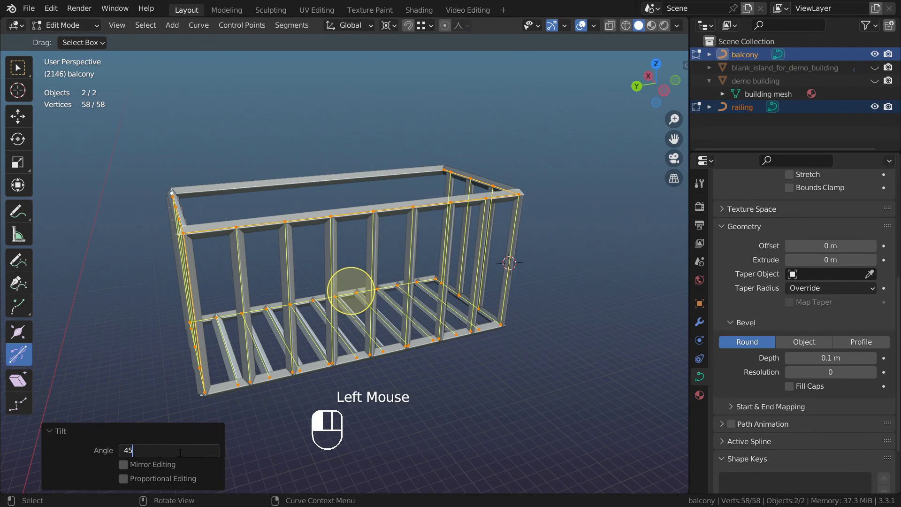
key("Return")
middle_click_drag(408, 244, 85, 271)
middle_click_drag(285, 339, 540, 338)
- In Object Mode, set the balcony curve's Bevel Depth to 0.05 m to thin the posts and slats
key("Tab")
middle_click_drag(546, 263, 364, 320)
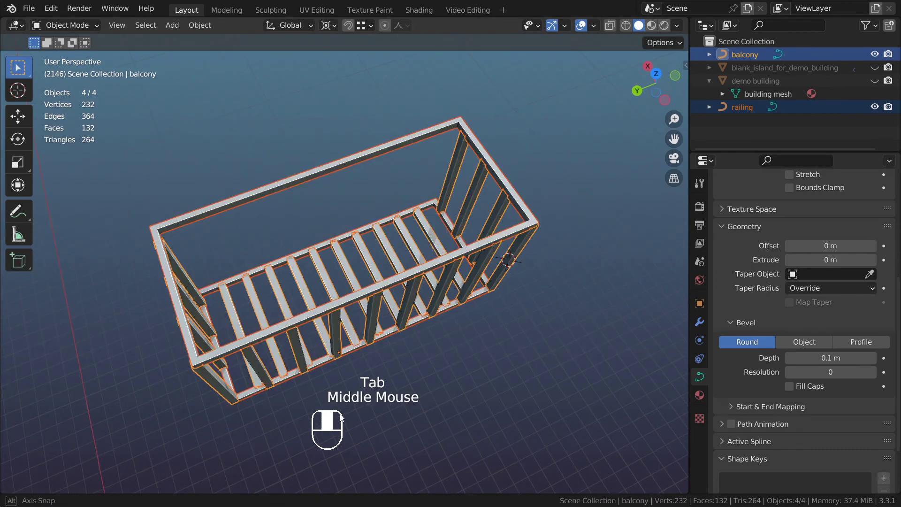
left_click(453, 306)
middle_click_drag(453, 305, 469, 291)
left_click(848, 359)
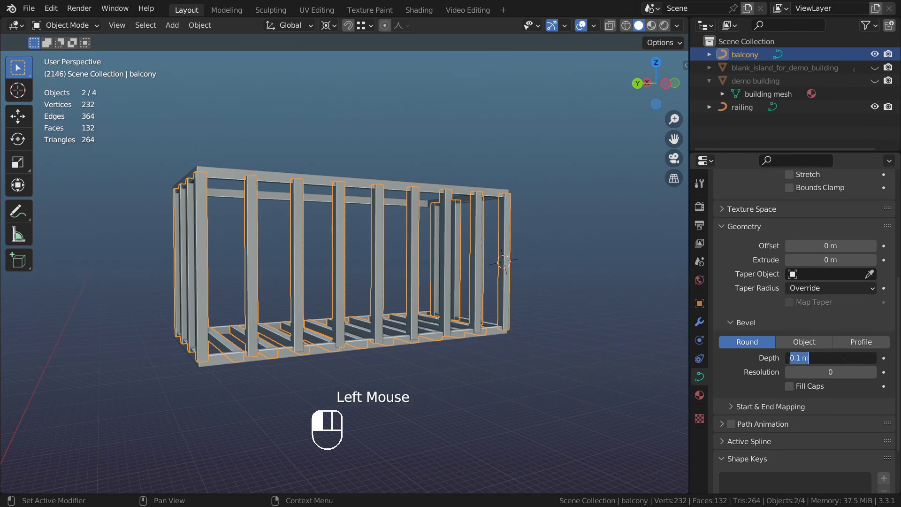
key("BackSpace")
type(".05")
left_click(494, 387)
middle_click_drag(494, 388, 531, 357)
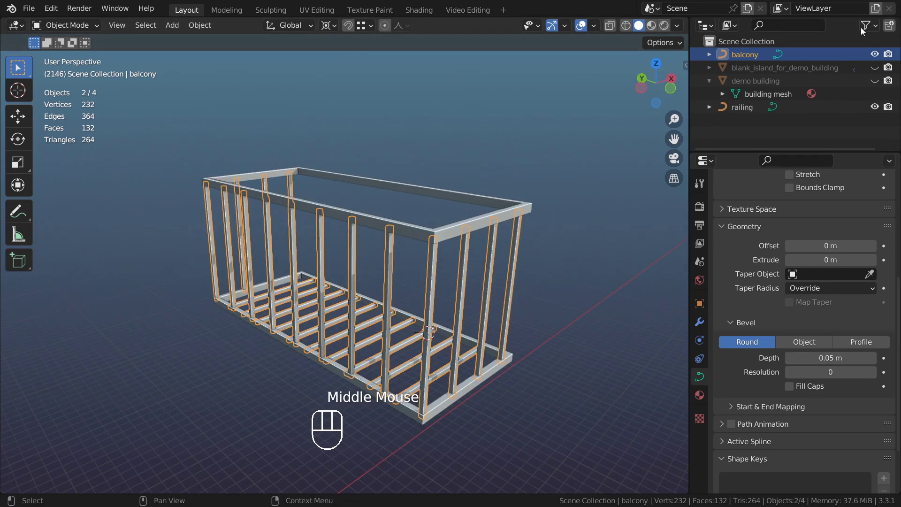
- Unhide the demo building in the outliner and deselect everything to view the attached balcony
left_click(876, 82)
scroll(478, 348, "down", 3)
left_click(104, 269)
middle_click_drag(158, 329, 143, 383)
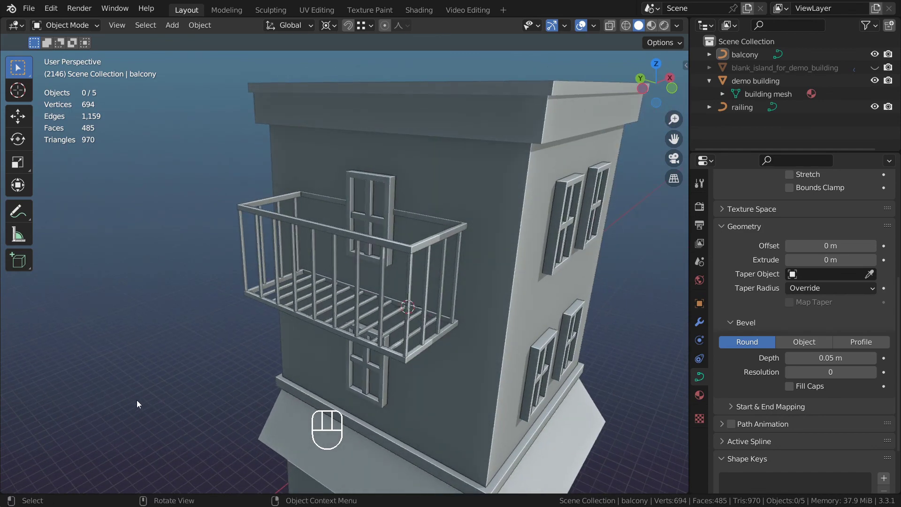